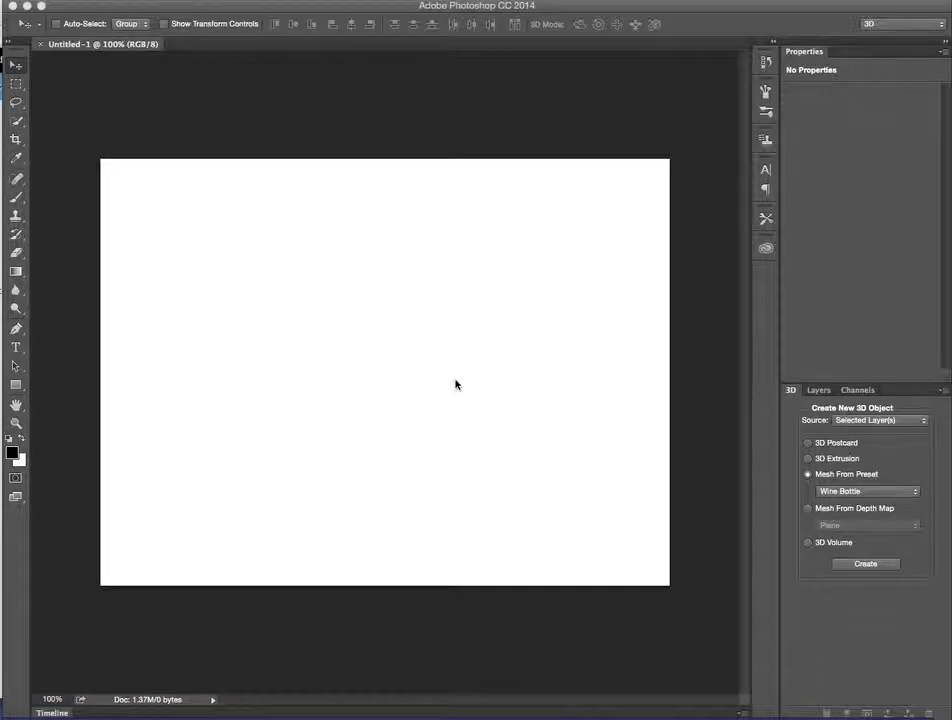
- Choose the 3D workspace
{"action": "left_click", "coordinate": [895, 23]}
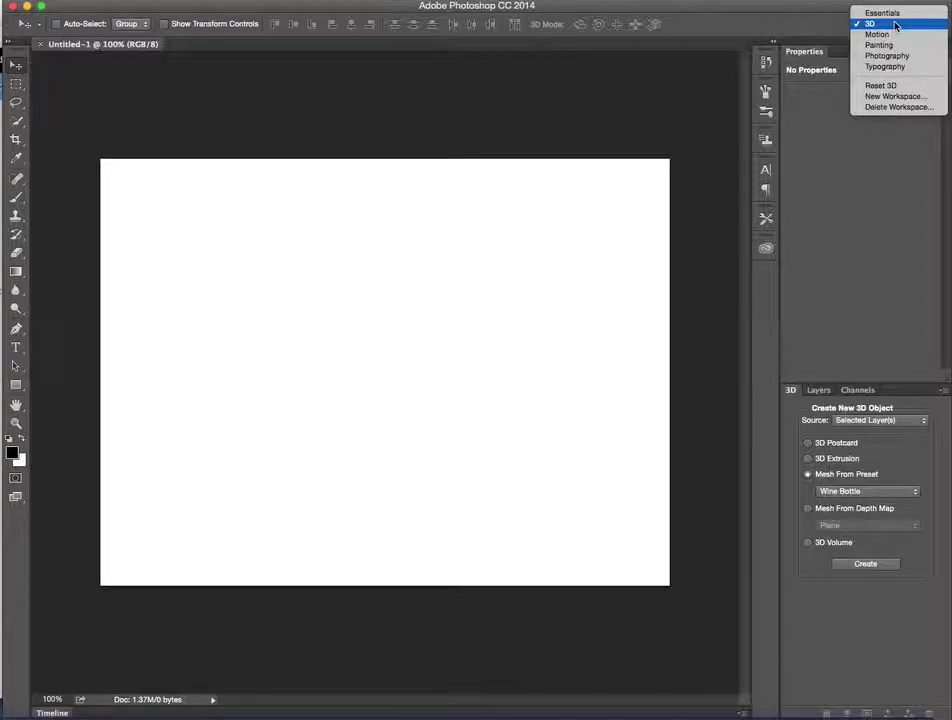
{"action": "left_click", "coordinate": [895, 24]}
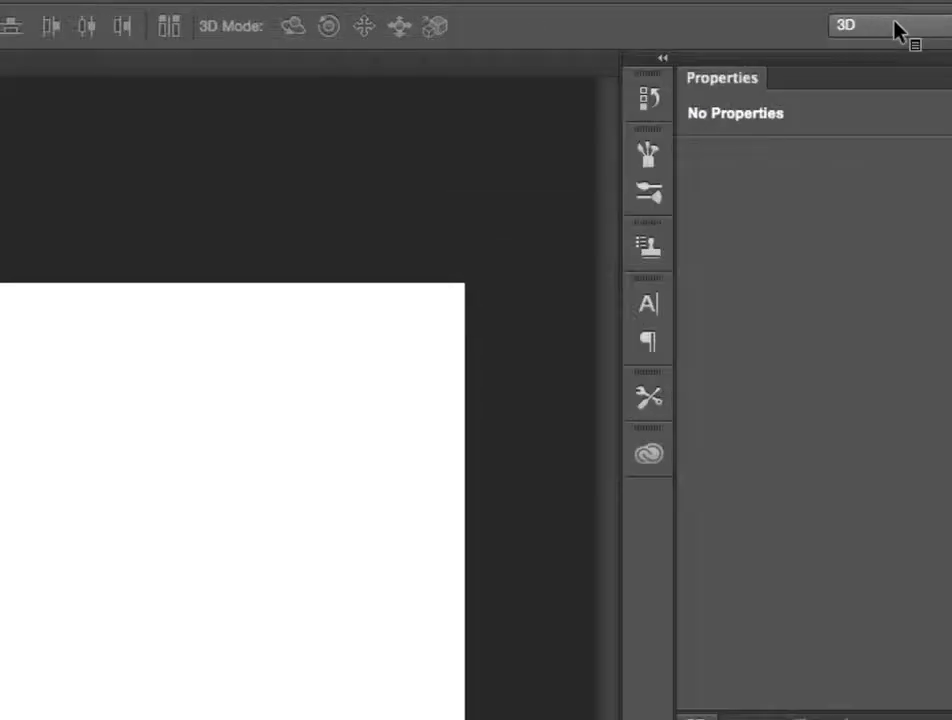
{"action": "left_click", "coordinate": [895, 28]}
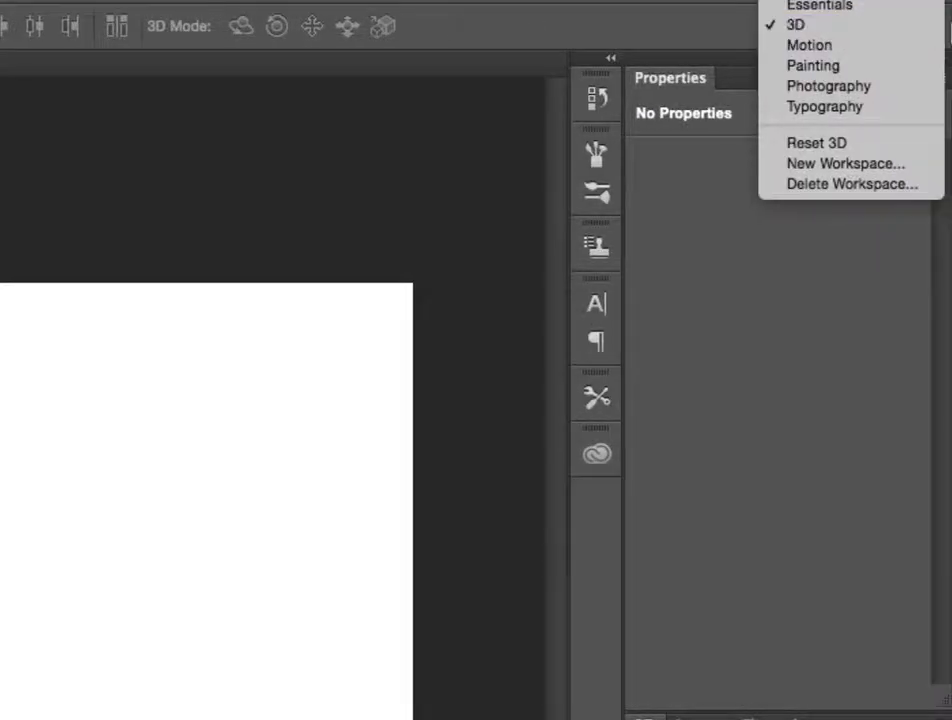
{"action": "left_click", "coordinate": [841, 26]}
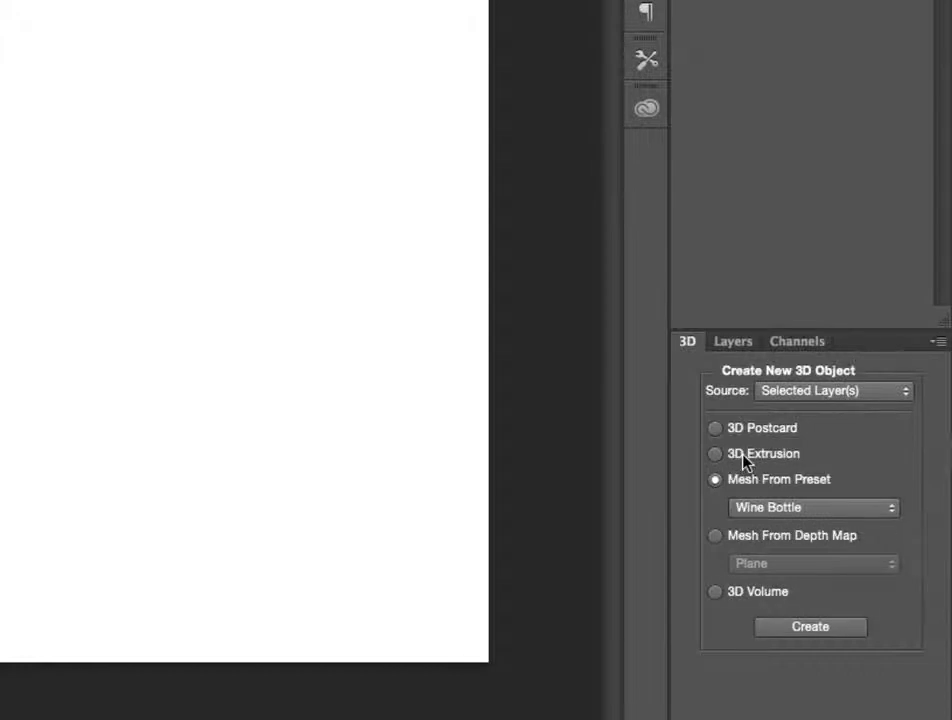
- Create a new 3D object from the selected layer using the Wine Bottle mesh preset
{"action": "left_click", "coordinate": [829, 511]}
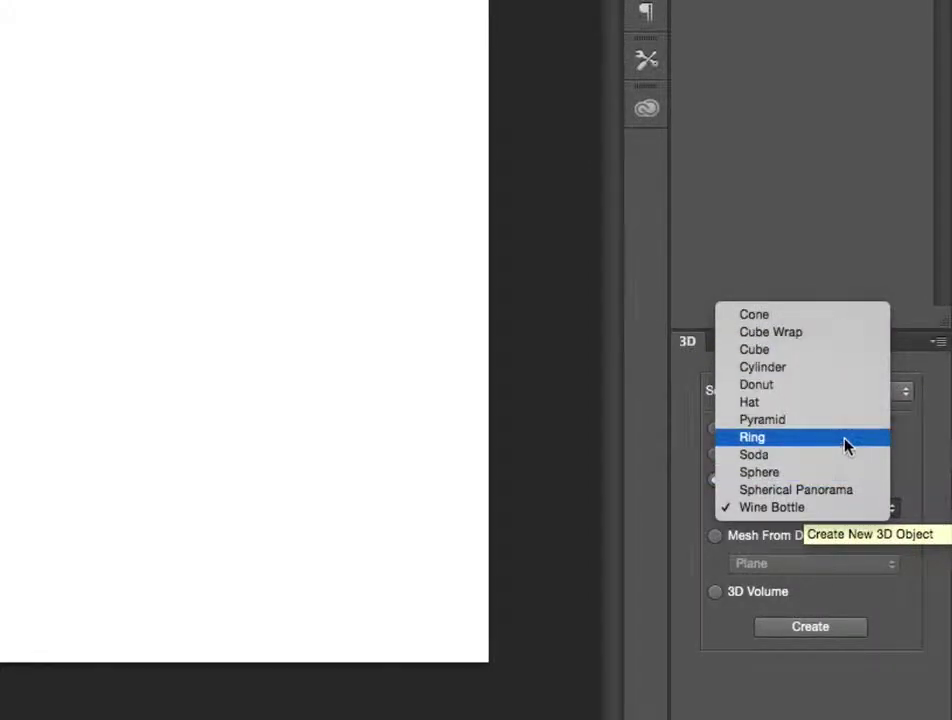
{"action": "left_click", "coordinate": [926, 496]}
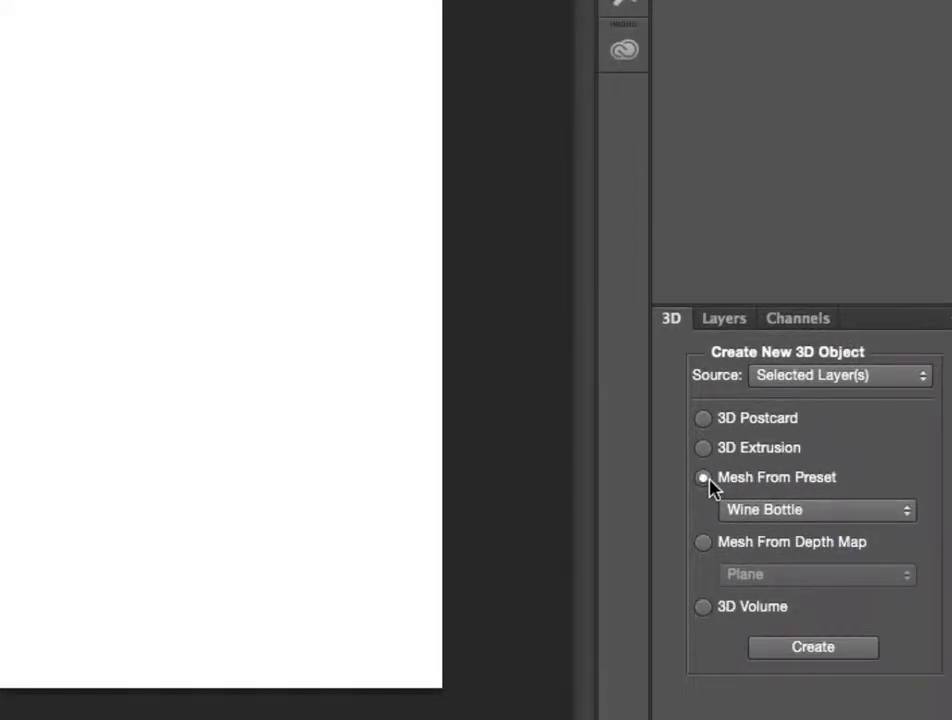
{"action": "left_click", "coordinate": [762, 514]}
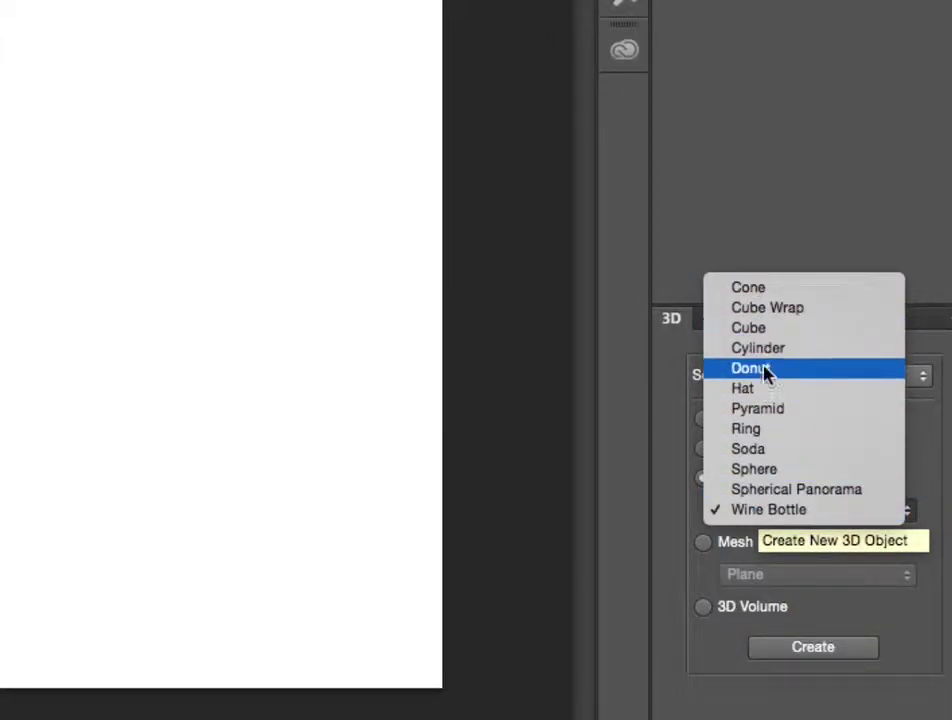
{"action": "left_click", "coordinate": [783, 510]}
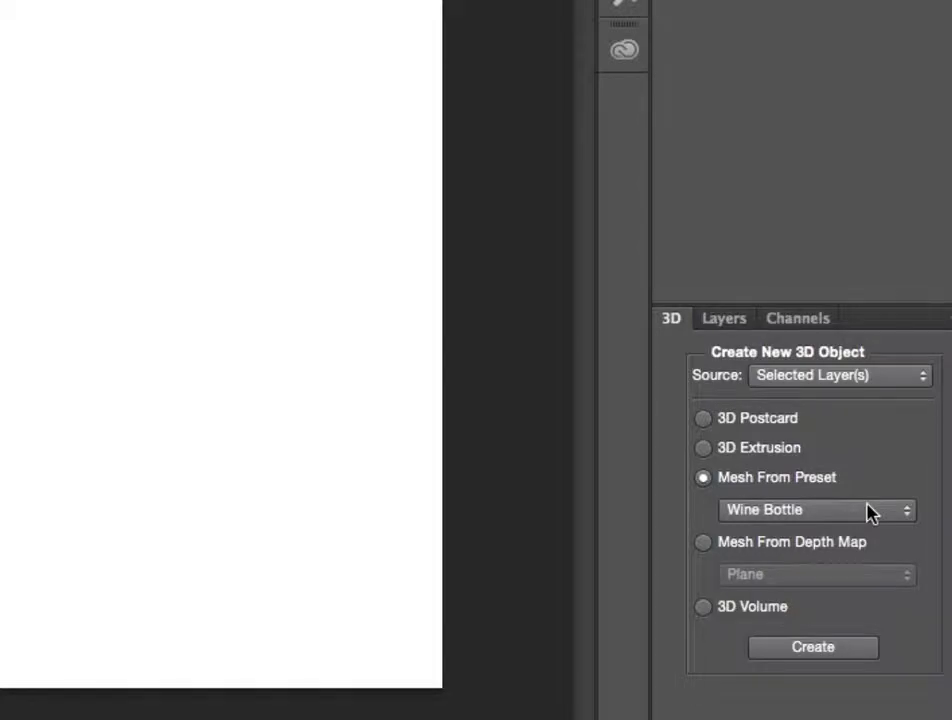
{"action": "left_click", "coordinate": [847, 655]}
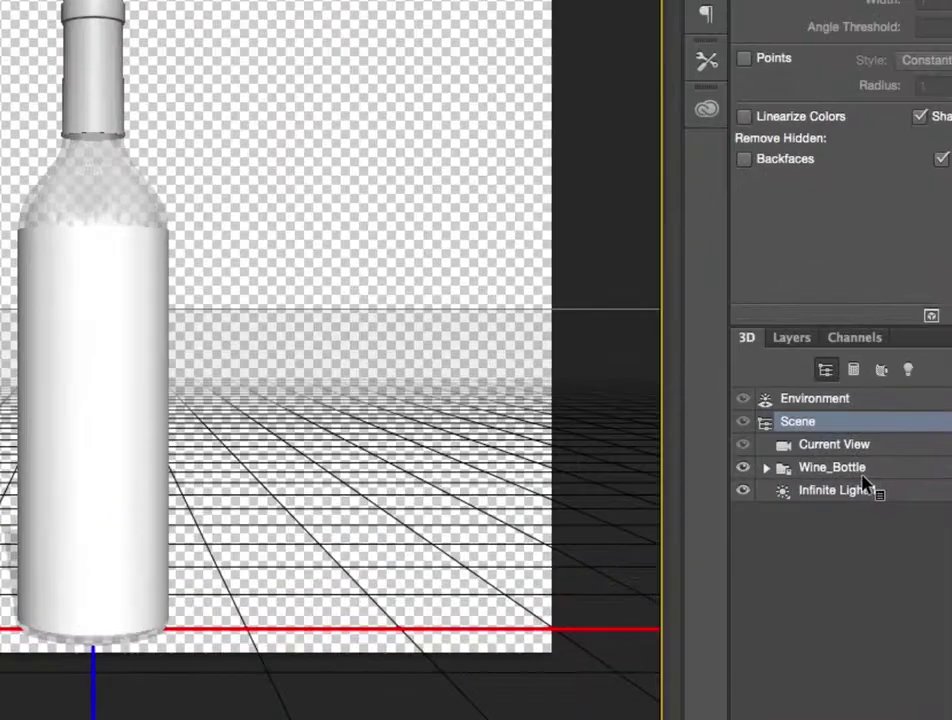
- Expand the wine bottle's parts in the scene, shorten the Label mesh vertically and raise it slightly on the bottle
{"action": "left_click", "coordinate": [803, 470]}
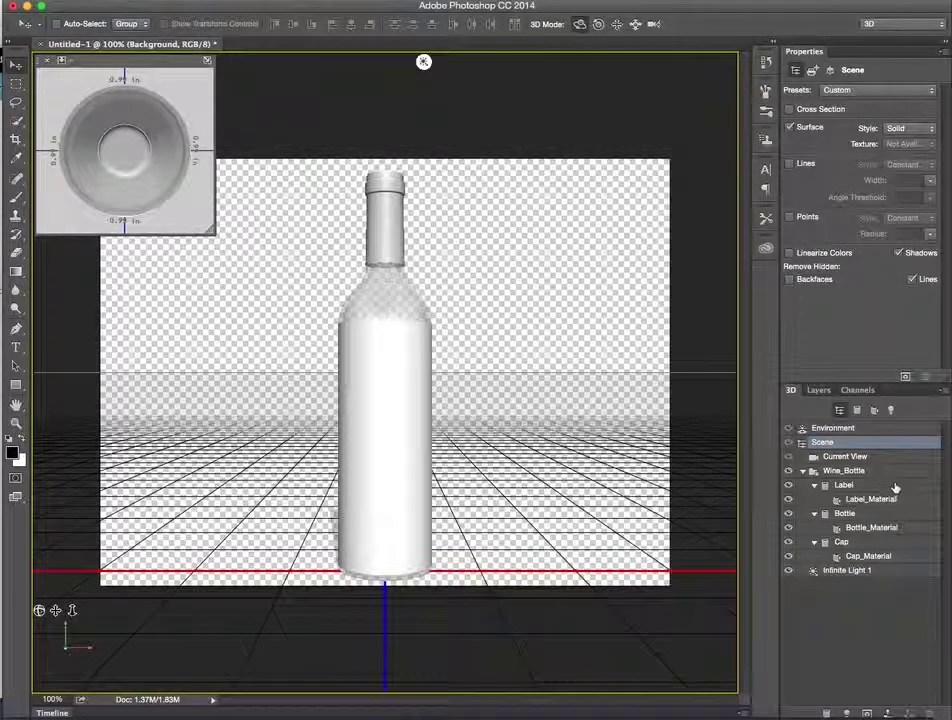
{"action": "left_click", "coordinate": [838, 471]}
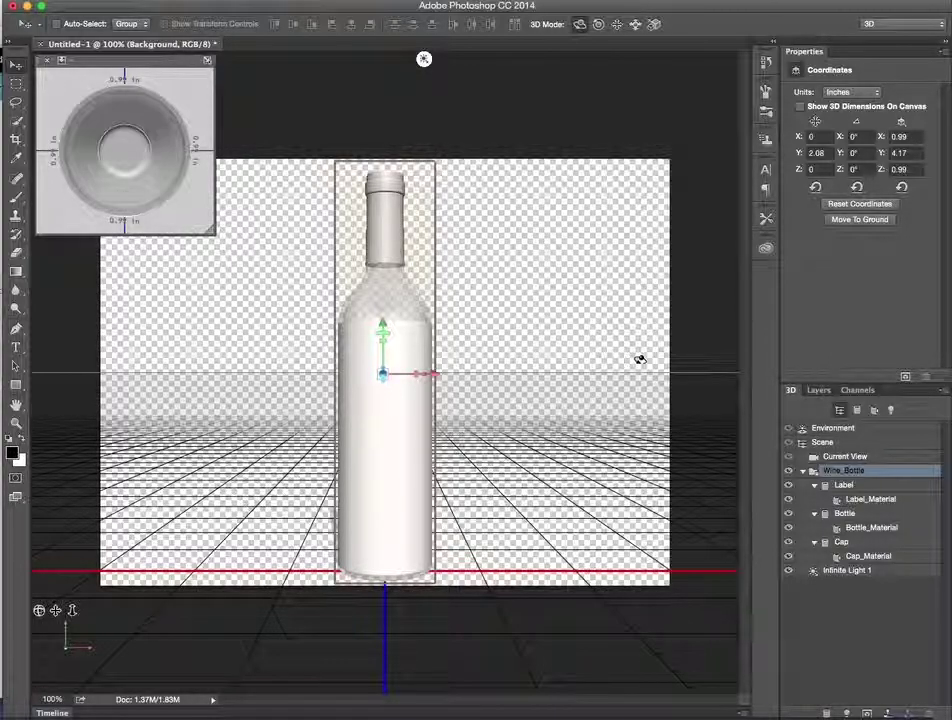
{"action": "left_click", "coordinate": [888, 487]}
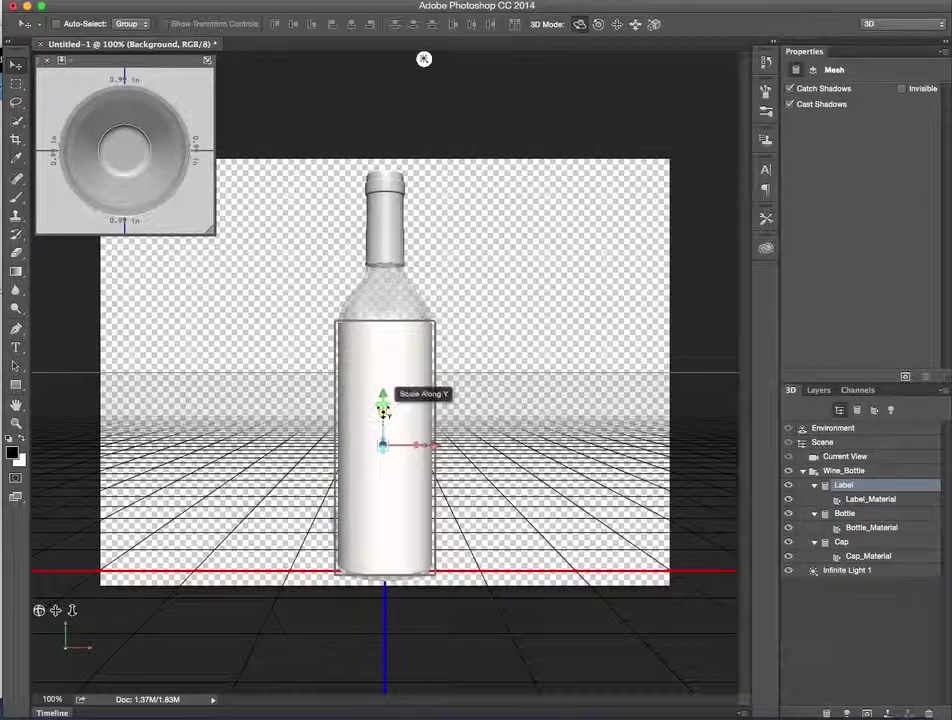
{"action": "left_click_drag", "start_coordinate": [383, 412], "coordinate": [384, 454]}
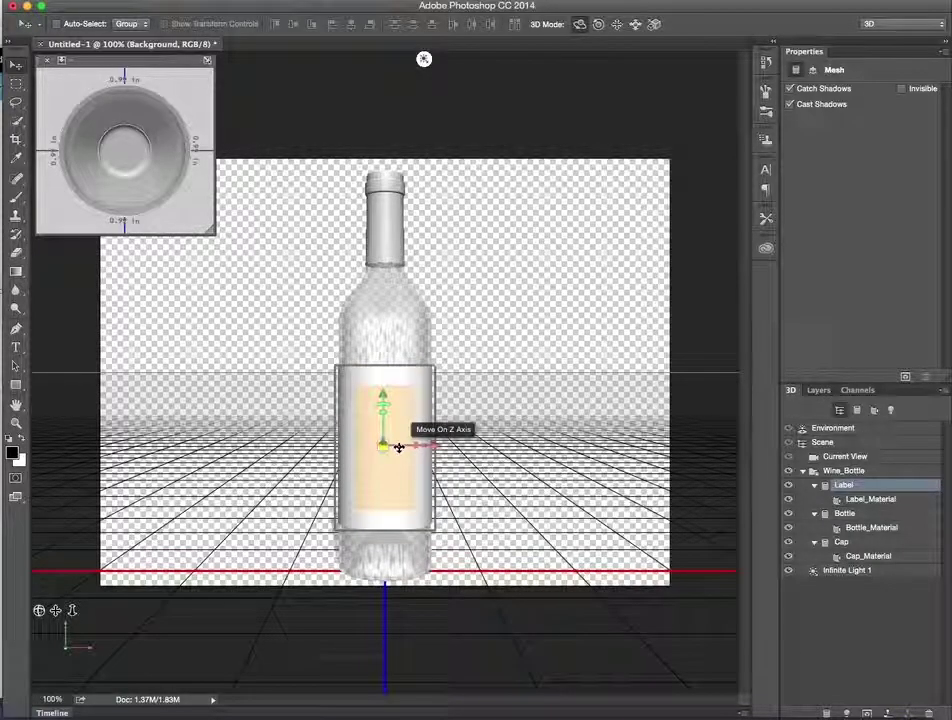
{"action": "left_click_drag", "start_coordinate": [383, 394], "coordinate": [383, 373]}
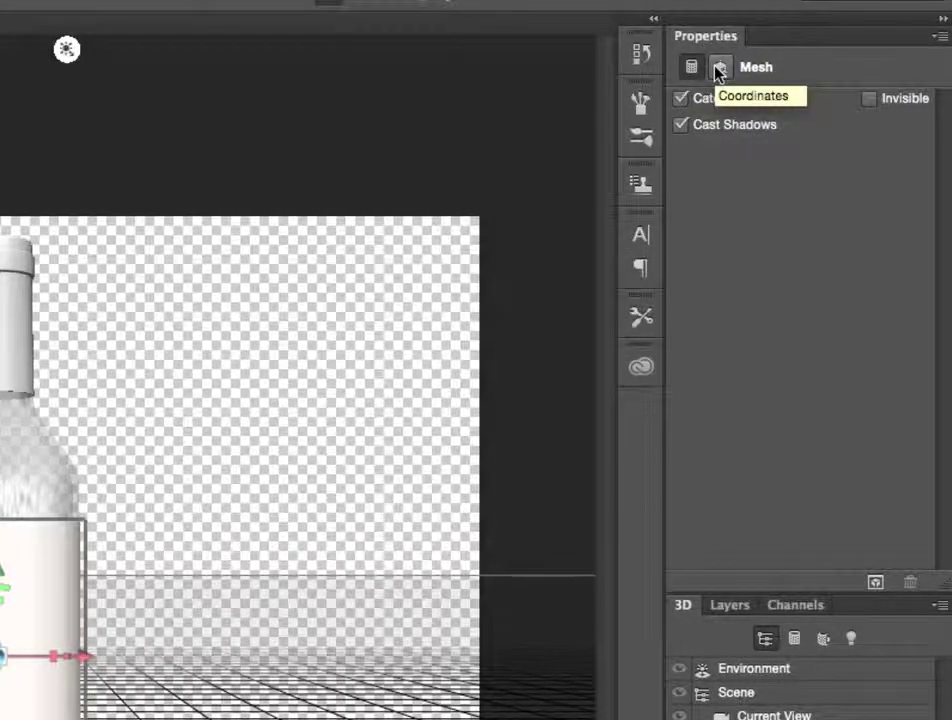
- Review the Label mesh's coordinates and test turning its Catch Shadows and Cast Shadows options off and on
{"action": "left_click", "coordinate": [718, 68]}
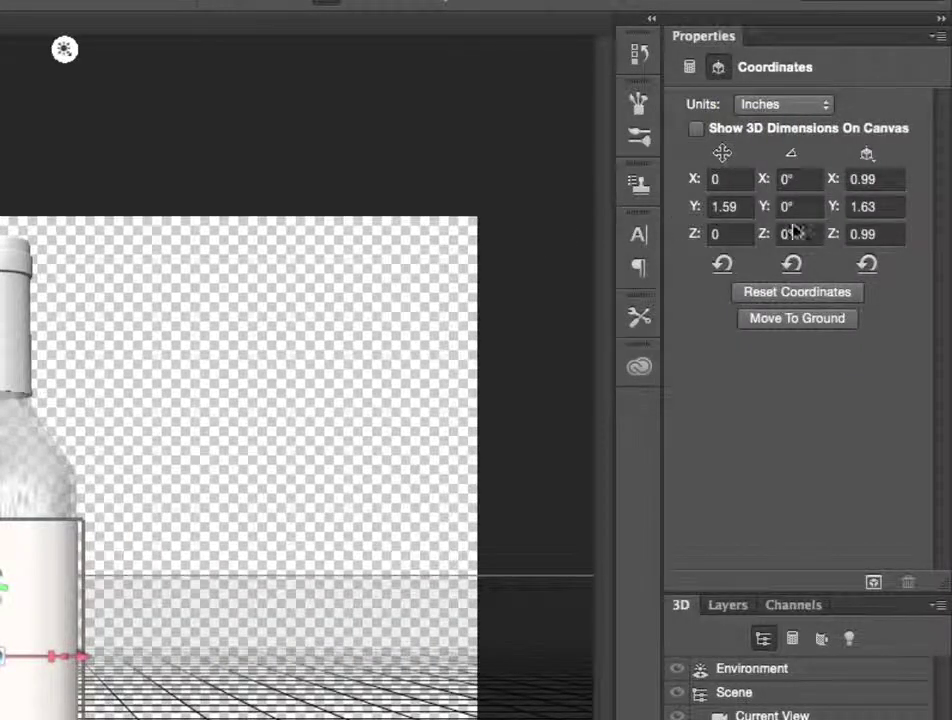
{"action": "left_click", "coordinate": [692, 68]}
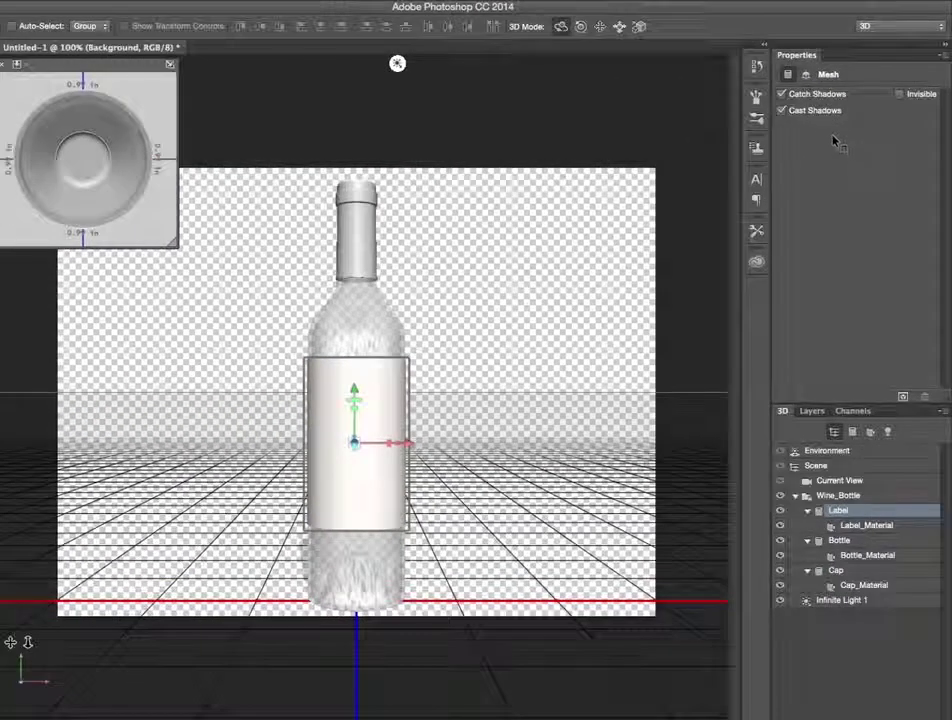
{"action": "left_click", "coordinate": [783, 96]}
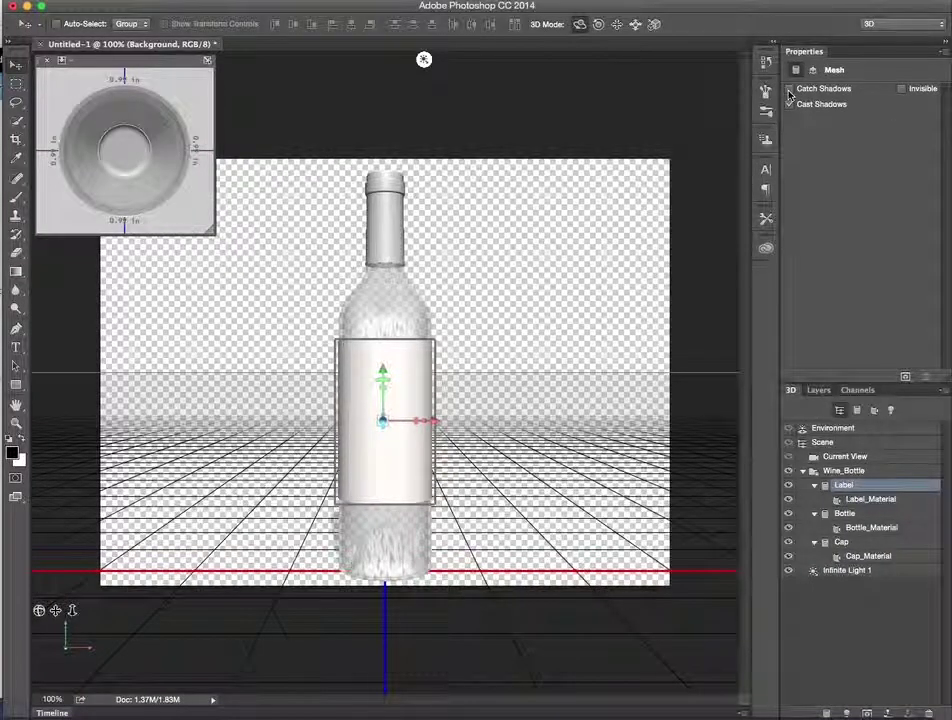
{"action": "left_click", "coordinate": [790, 105]}
{"action": "left_click", "coordinate": [790, 105]}
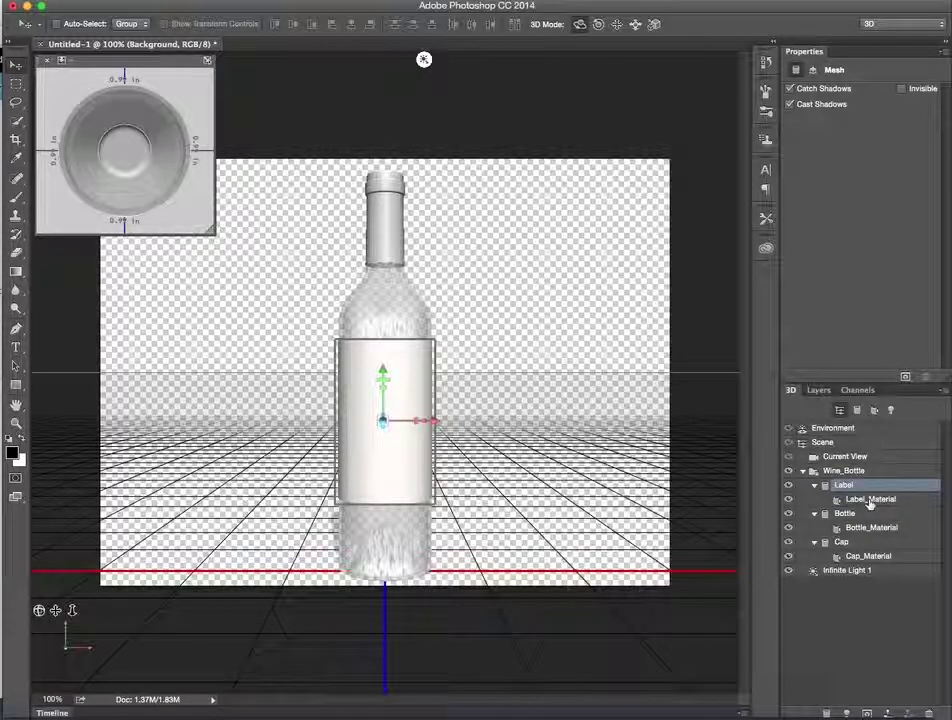
- Select the label's material and display the material presets as a large list
{"action": "left_click", "coordinate": [869, 500]}
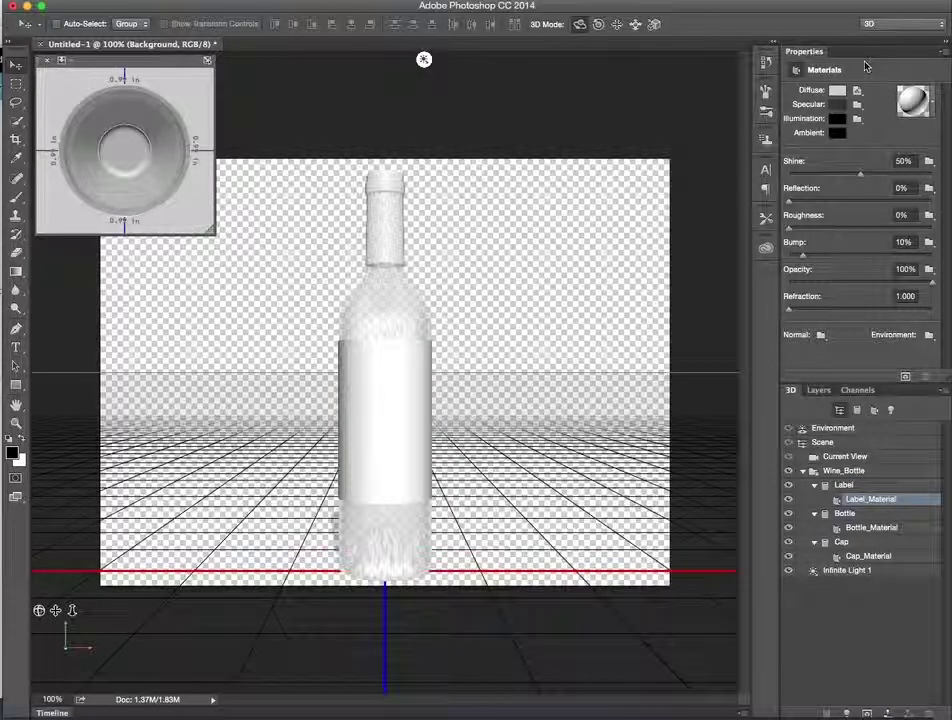
{"action": "left_click", "coordinate": [933, 102]}
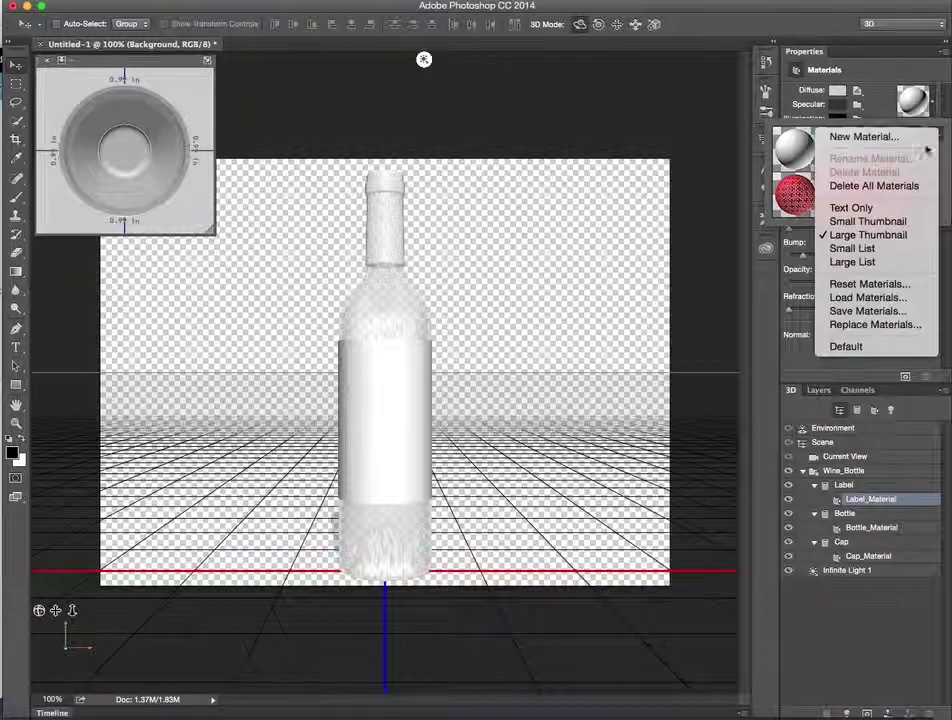
{"action": "left_click", "coordinate": [845, 262]}
{"action": "left_click", "coordinate": [938, 96]}
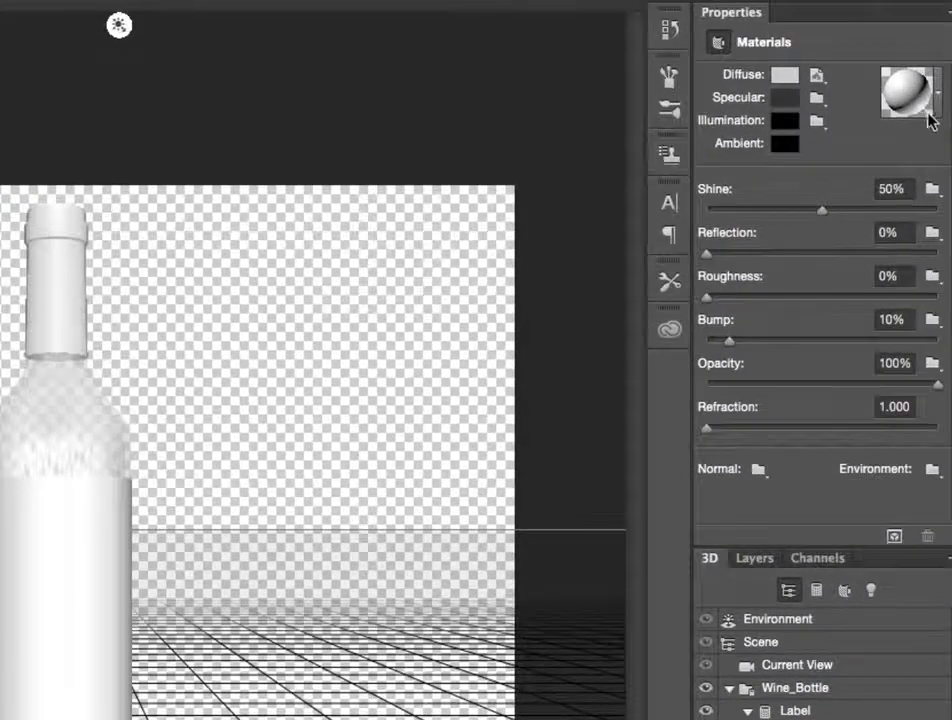
- Try the Metal Chrome and Metal Brass (Solid) material presets on the label
{"action": "left_click", "coordinate": [919, 94]}
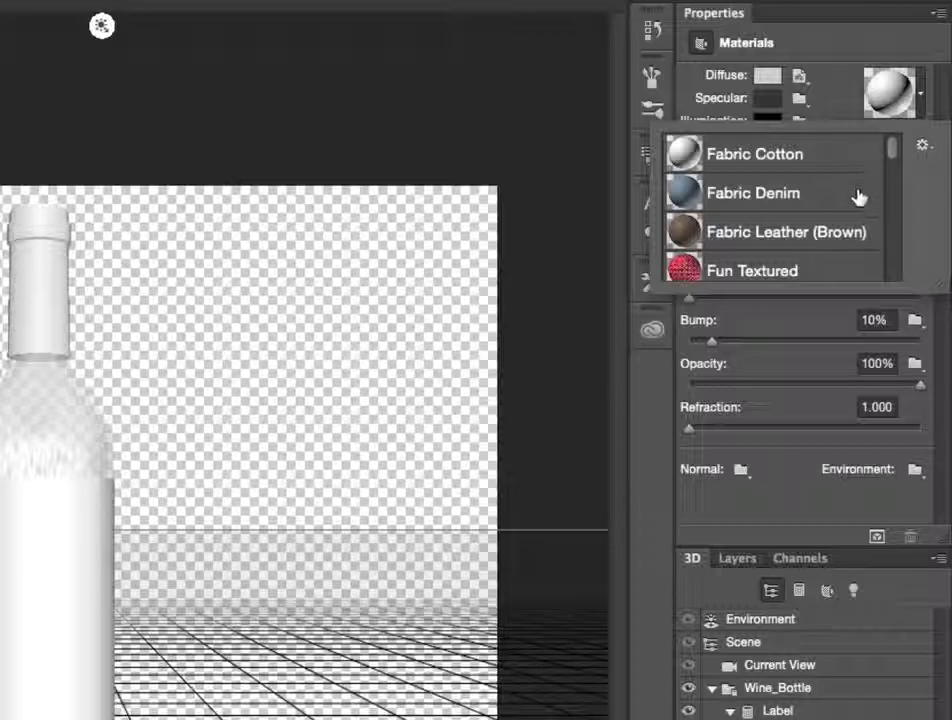
{"action": "left_click_drag", "start_coordinate": [893, 155], "coordinate": [895, 202]}
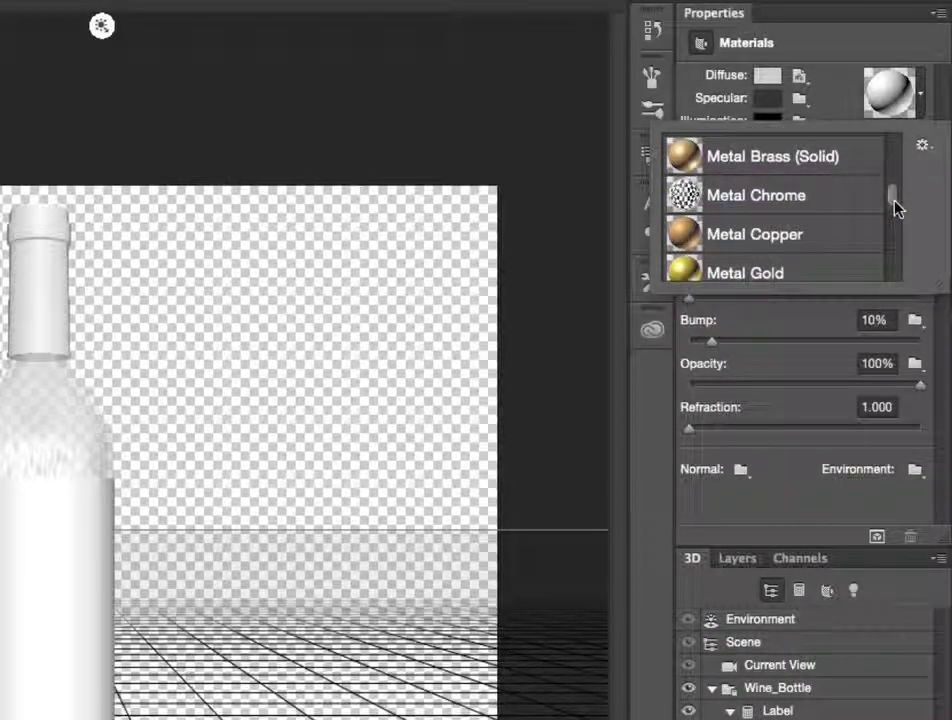
{"action": "left_click", "coordinate": [809, 208]}
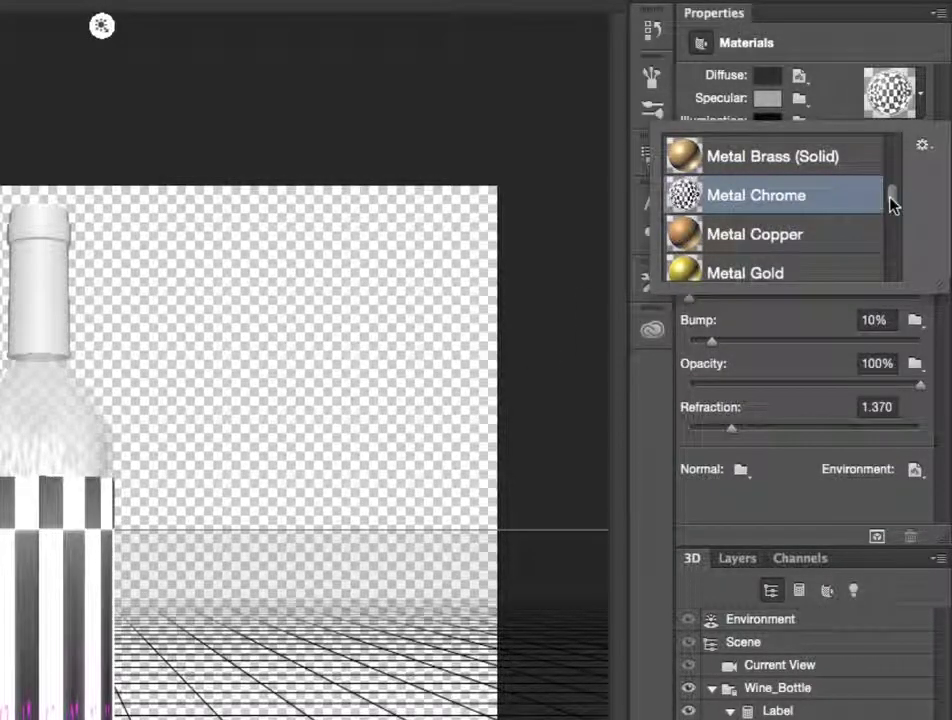
{"action": "left_click", "coordinate": [834, 160]}
- Apply the No Texture material preset to the label
{"action": "mouse_move", "coordinate": [895, 203]}
{"action": "left_mouse_down"}
{"action": "mouse_move", "coordinate": [886, 278]}
{"action": "mouse_move", "coordinate": [892, 226]}
{"action": "left_mouse_up"}
{"action": "left_click", "coordinate": [830, 198]}
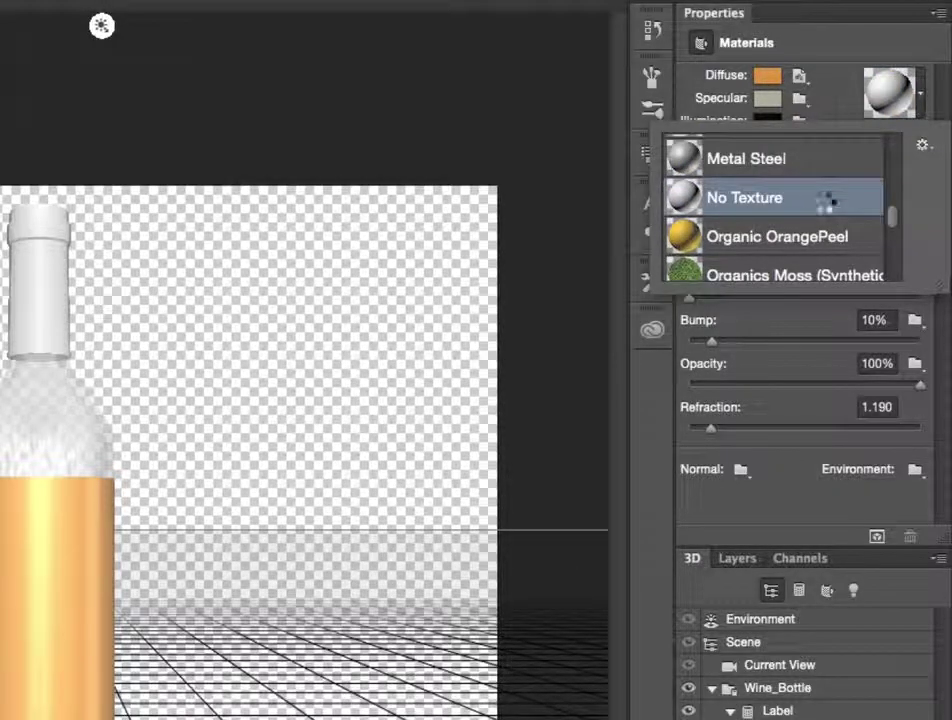
{"action": "left_click", "coordinate": [920, 107]}
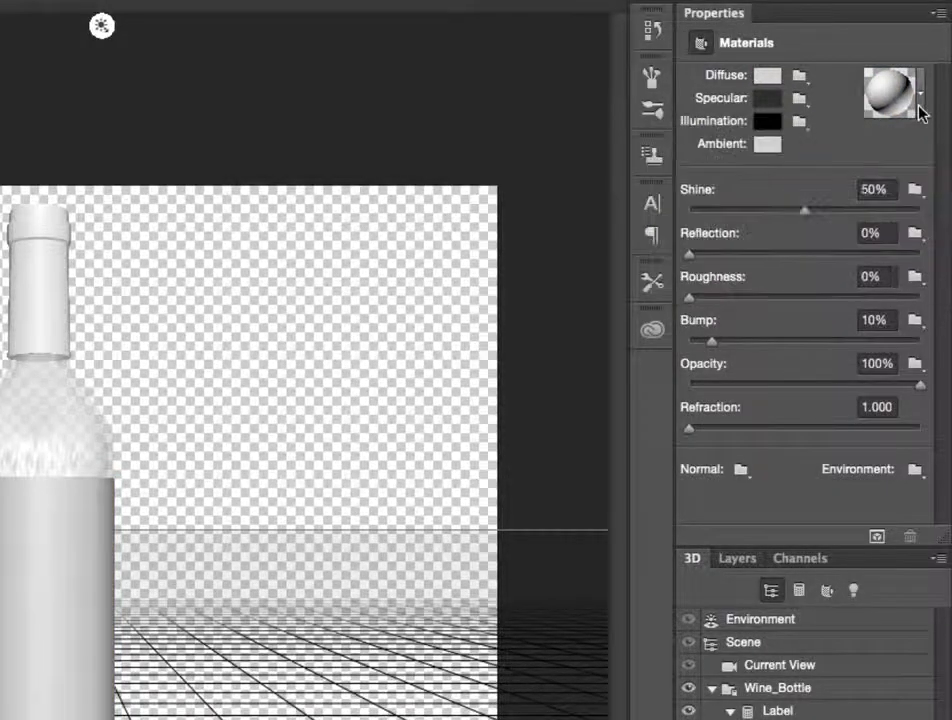
- Set the label material's diffuse colour to turquoise, RGB 48, 210, 220
{"action": "left_click", "coordinate": [770, 79]}
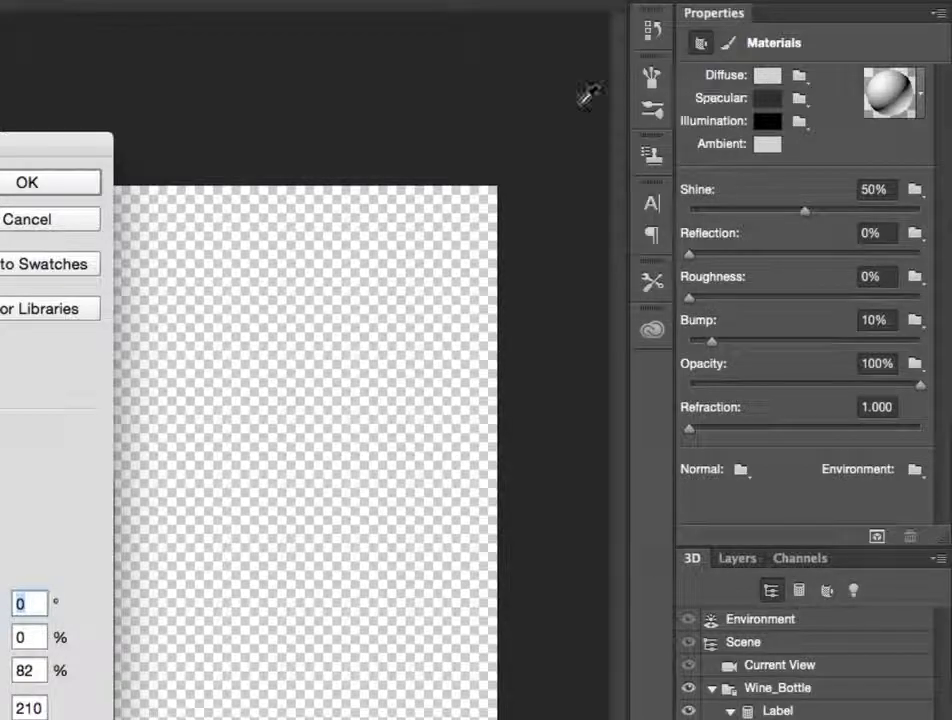
{"action": "left_click_drag", "start_coordinate": [0, 146], "coordinate": [506, 3]}
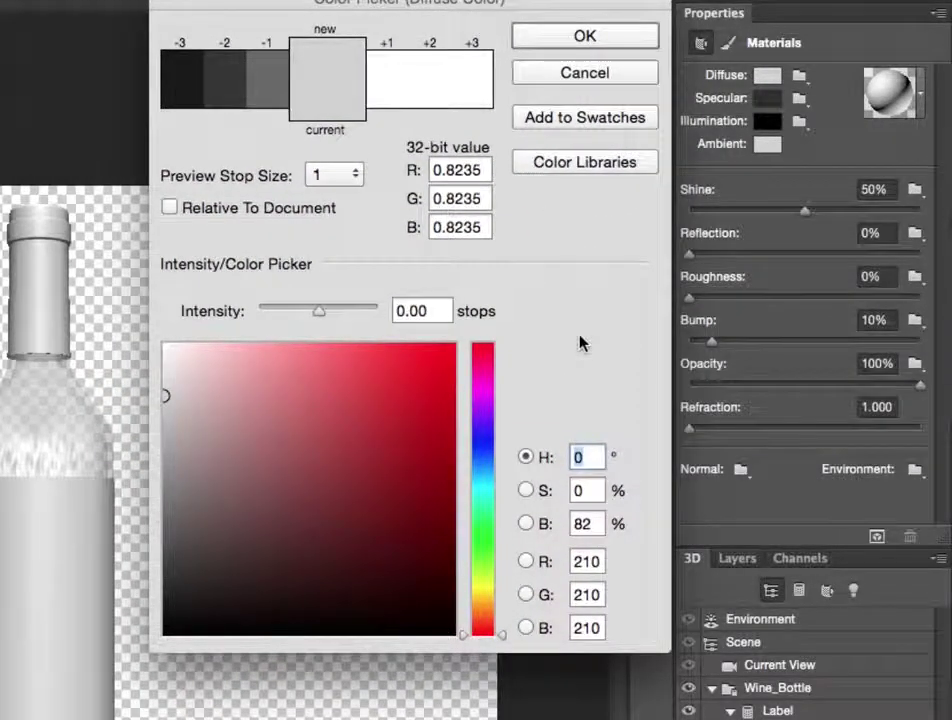
{"action": "left_click", "coordinate": [480, 494]}
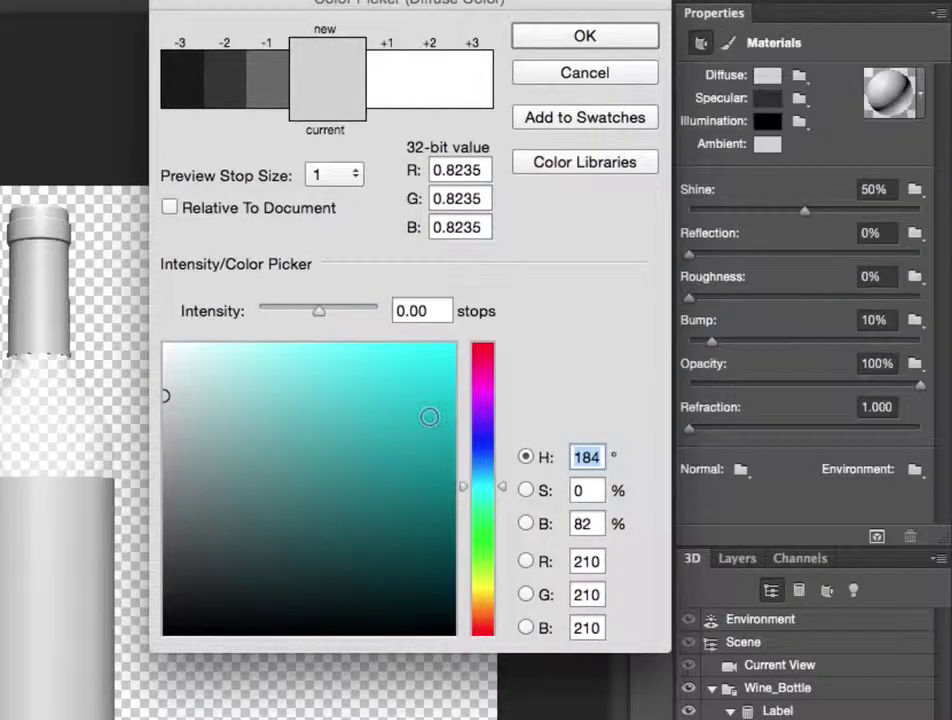
{"action": "left_click", "coordinate": [390, 384]}
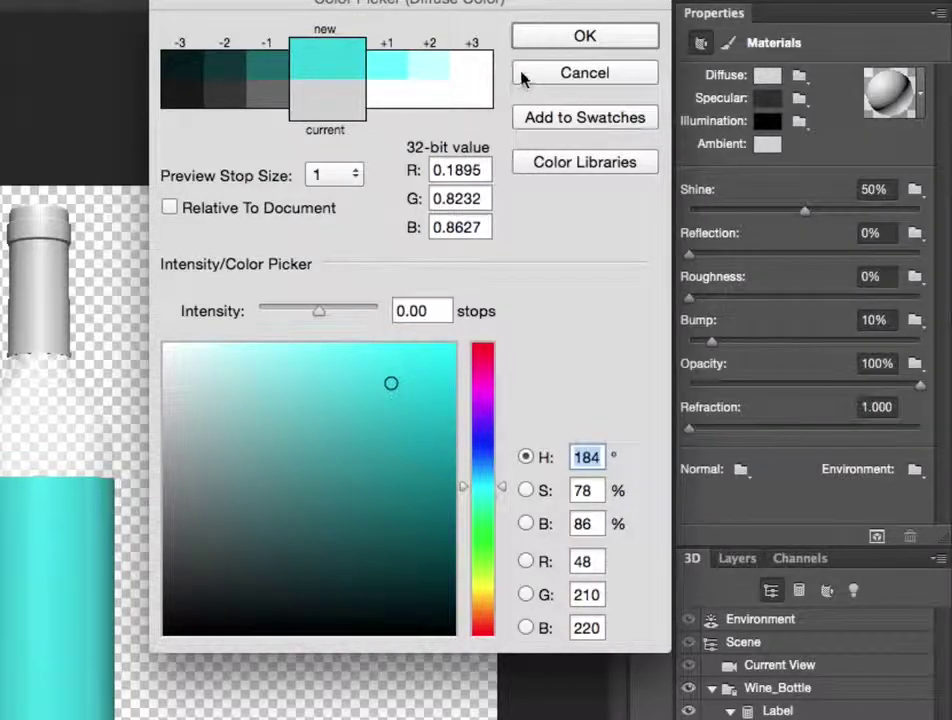
{"action": "left_click", "coordinate": [565, 33]}
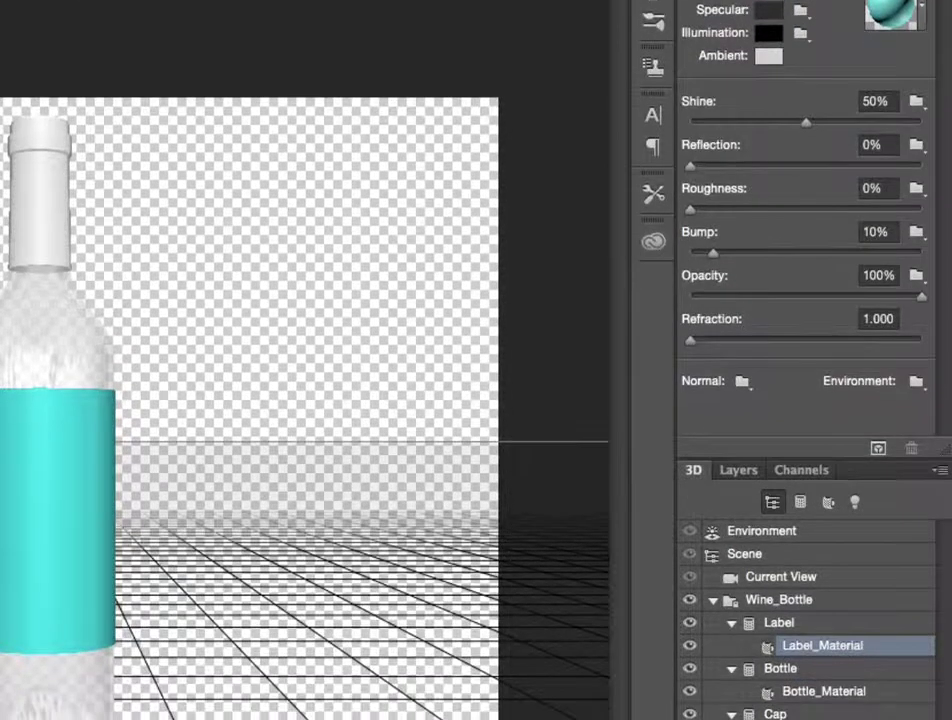
- Set the cap material's diffuse colour to the turquoise sampled from the label, RGB 59, 213, 222
{"action": "left_click", "coordinate": [775, 714]}
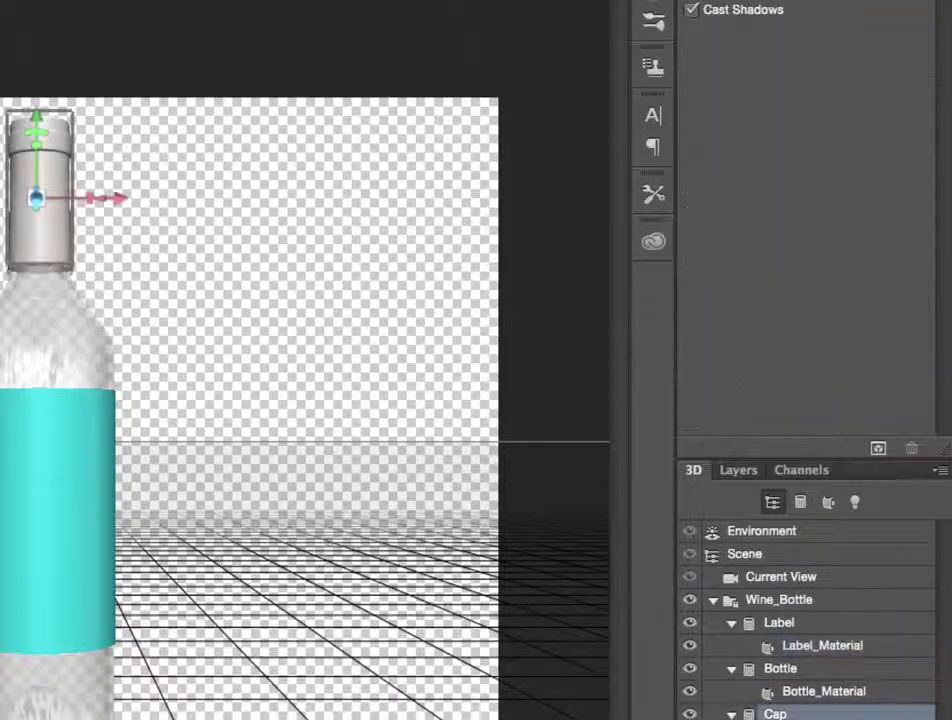
{"action": "left_click", "coordinate": [822, 719]}
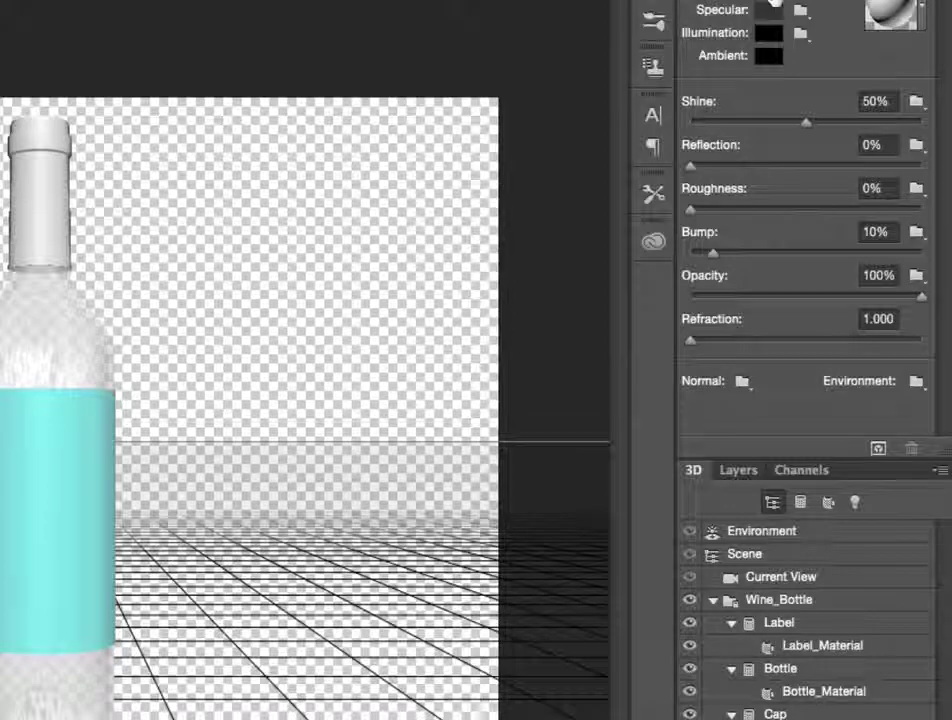
{"action": "left_click", "coordinate": [771, 9]}
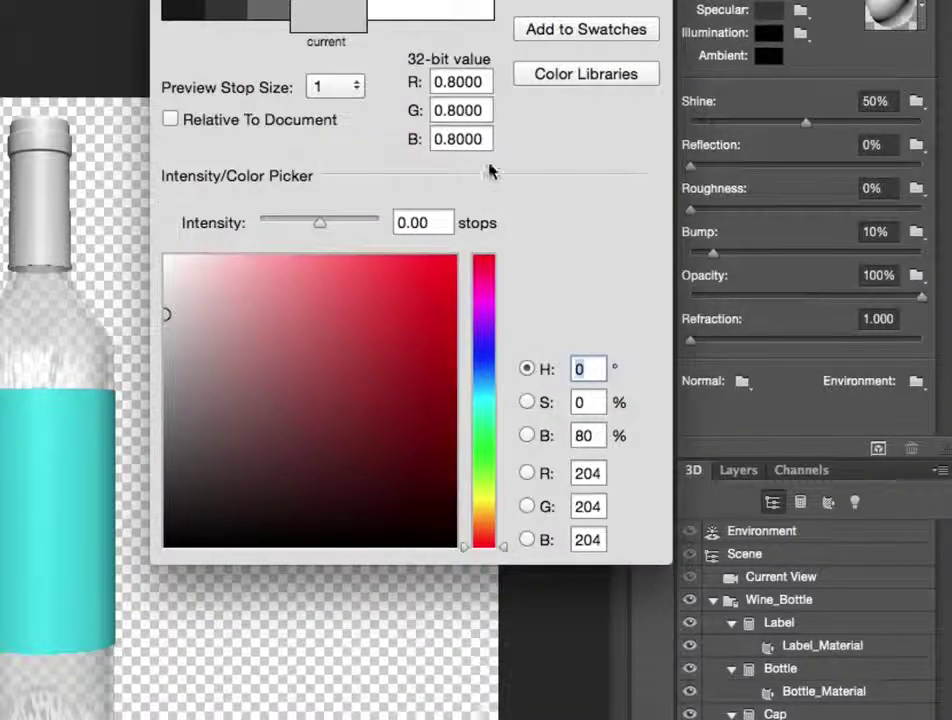
{"action": "left_click", "coordinate": [74, 451]}
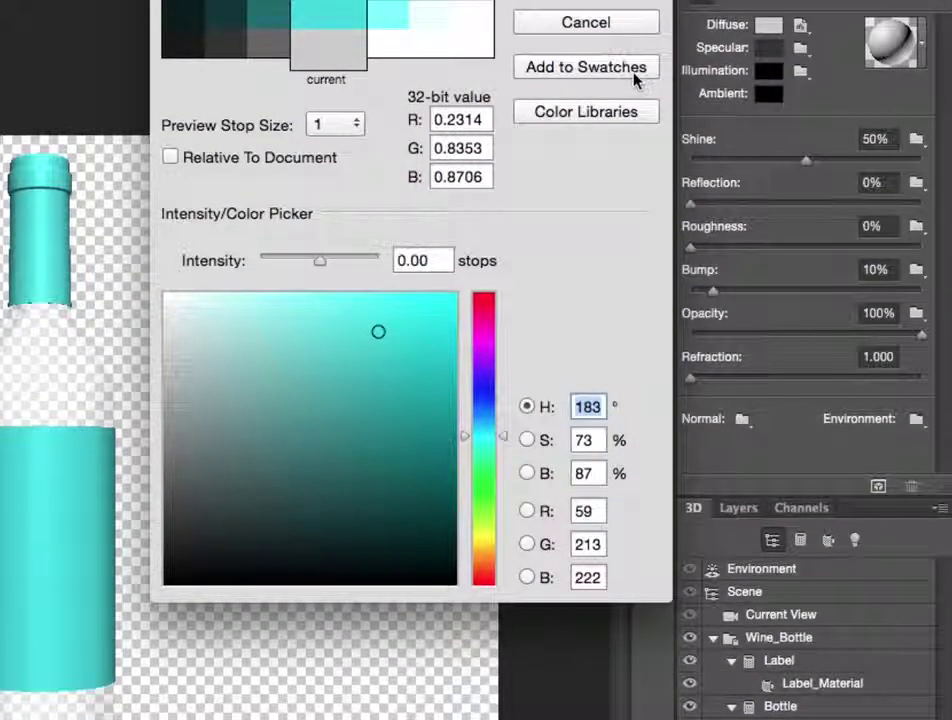
{"action": "left_click", "coordinate": [636, 0]}
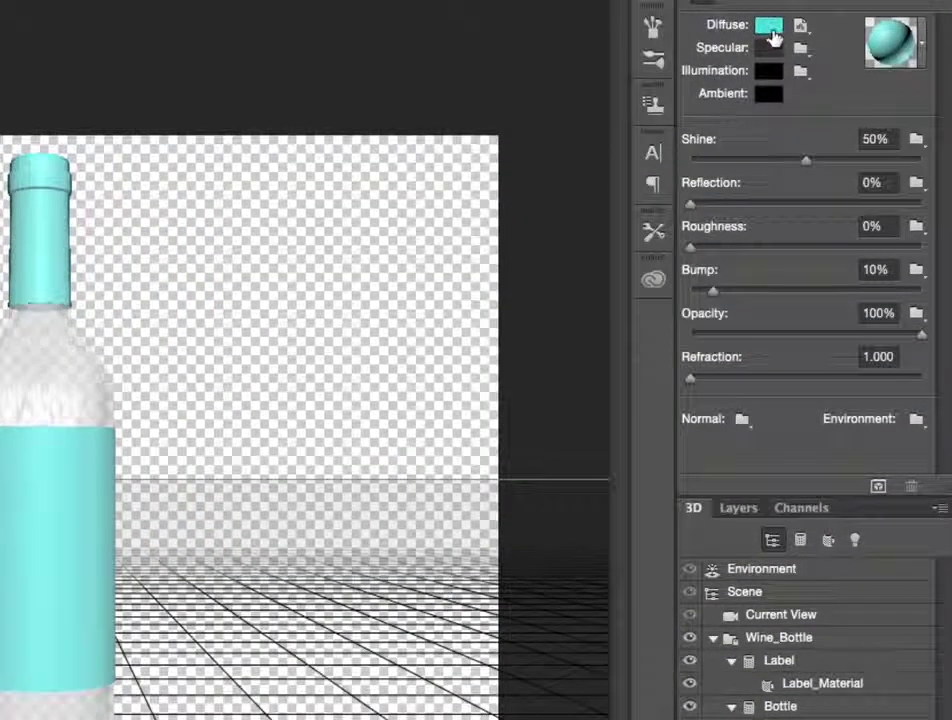
{"action": "left_click", "coordinate": [771, 30]}
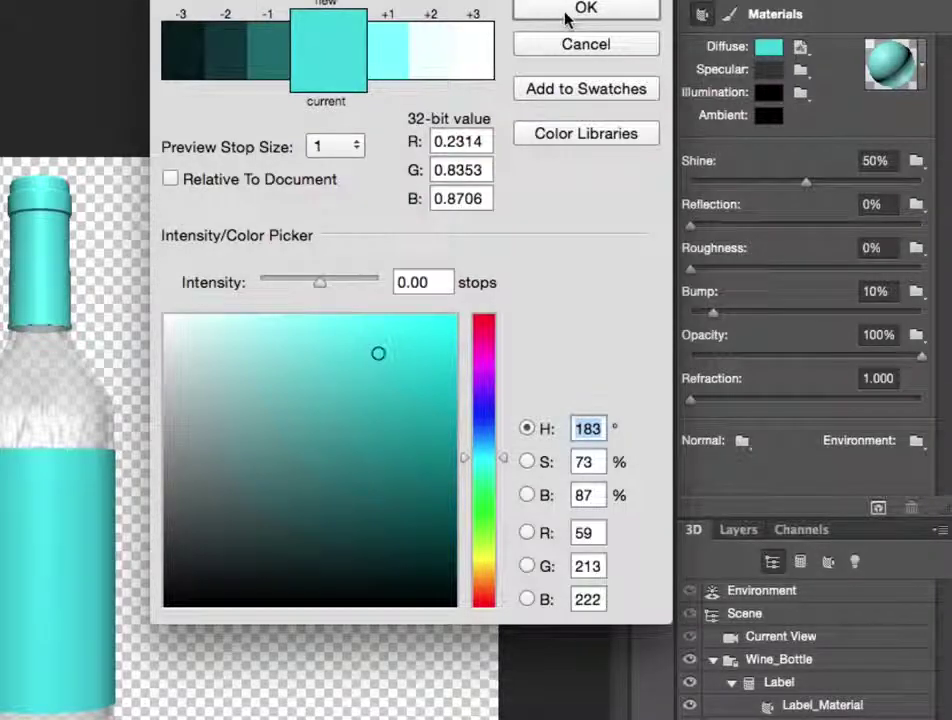
{"action": "left_click", "coordinate": [570, 15]}
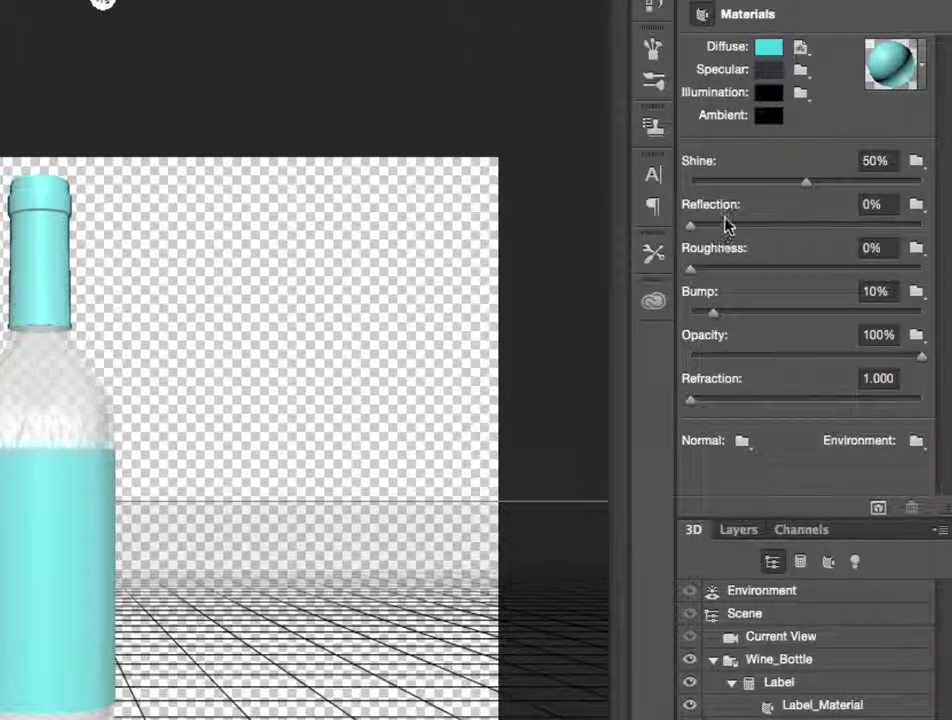
- Try a shine of 74% on the label's material and restore it to 50%
{"action": "left_click", "coordinate": [822, 707]}
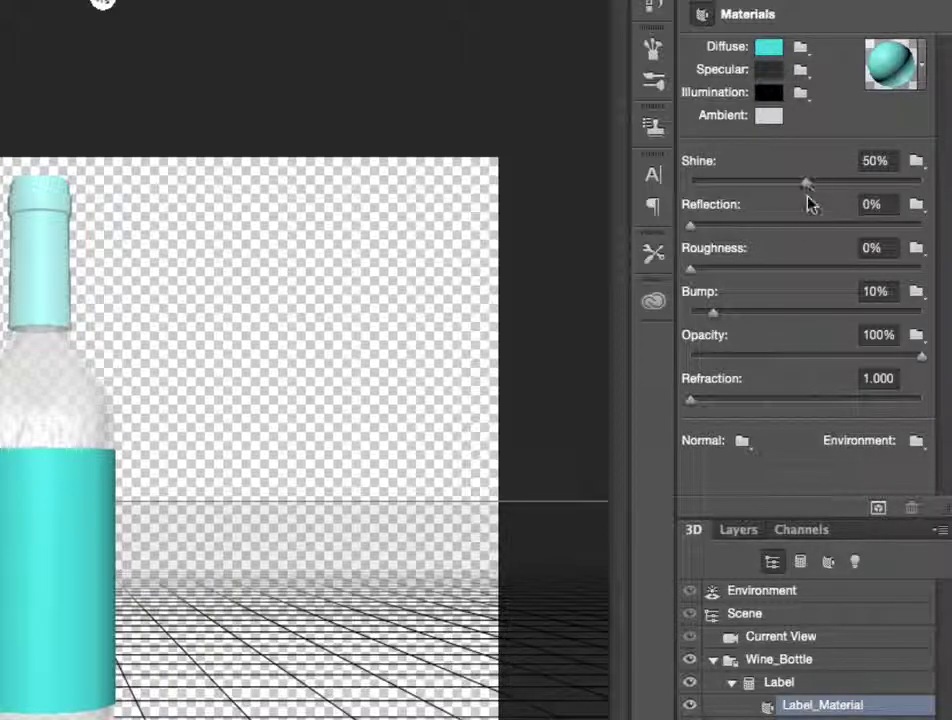
{"action": "left_click_drag", "start_coordinate": [804, 186], "coordinate": [865, 195]}
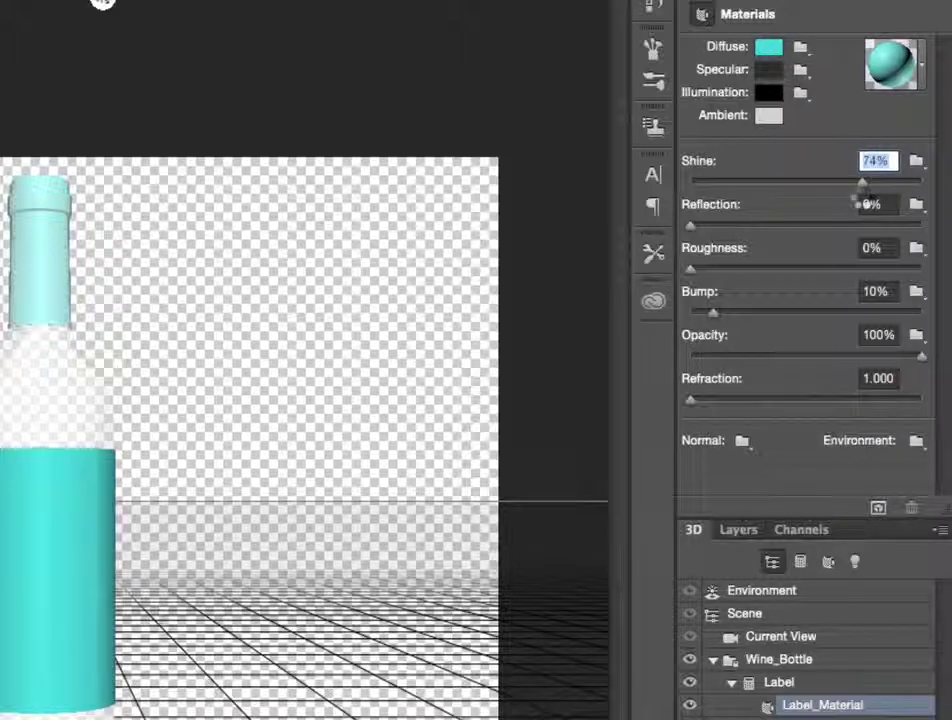
{"action": "left_click_drag", "start_coordinate": [866, 192], "coordinate": [805, 200]}
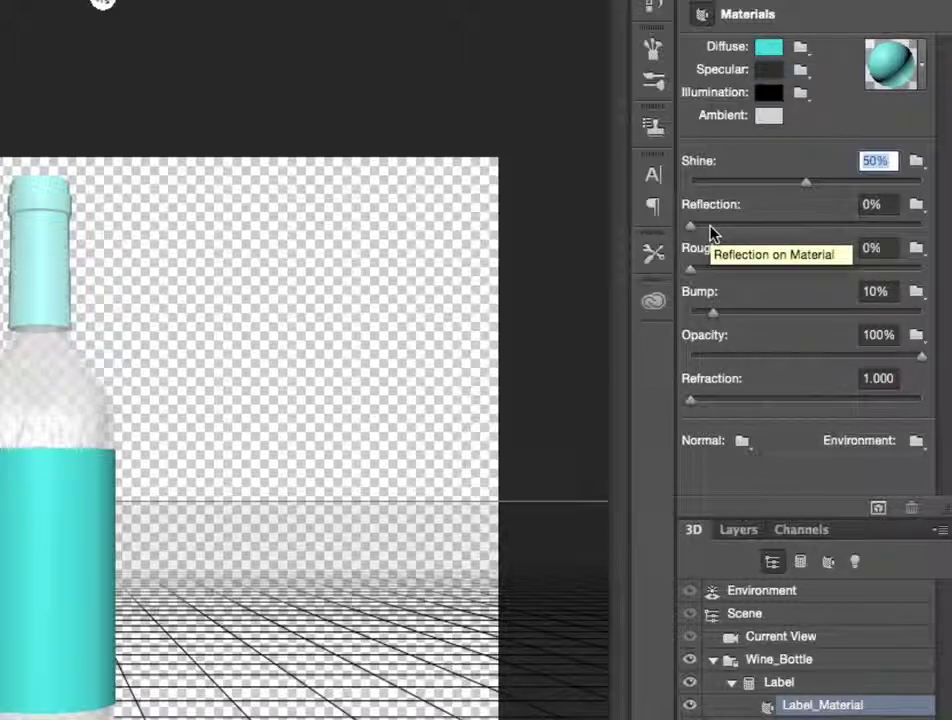
- Try a 30% reflection and a slight roughness on the label's material, resetting both to 0%
{"action": "left_click_drag", "start_coordinate": [690, 230], "coordinate": [755, 226]}
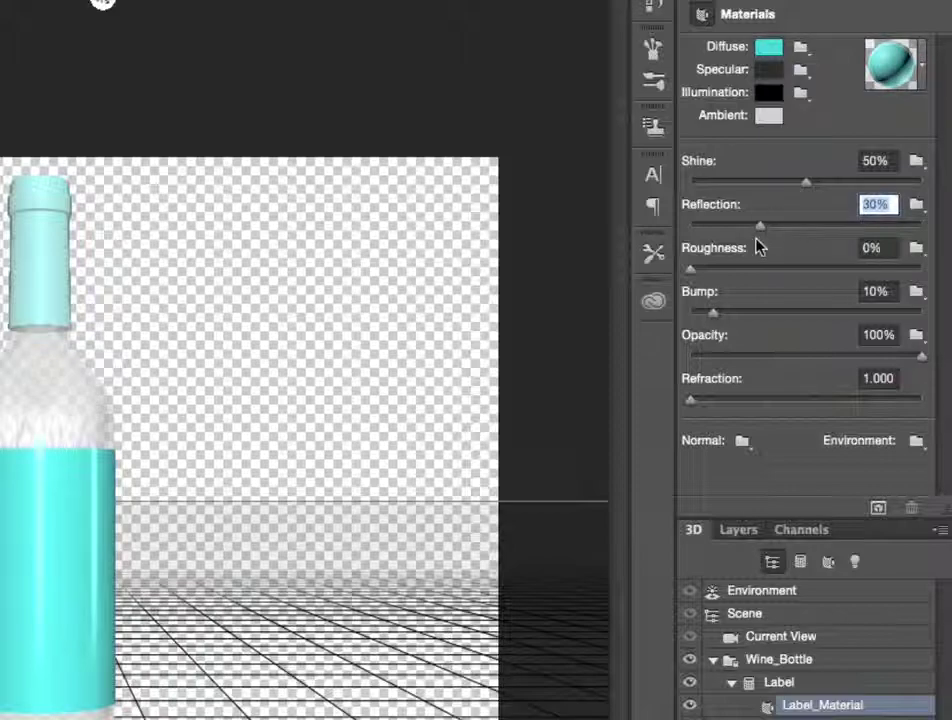
{"action": "left_click_drag", "start_coordinate": [760, 230], "coordinate": [688, 240]}
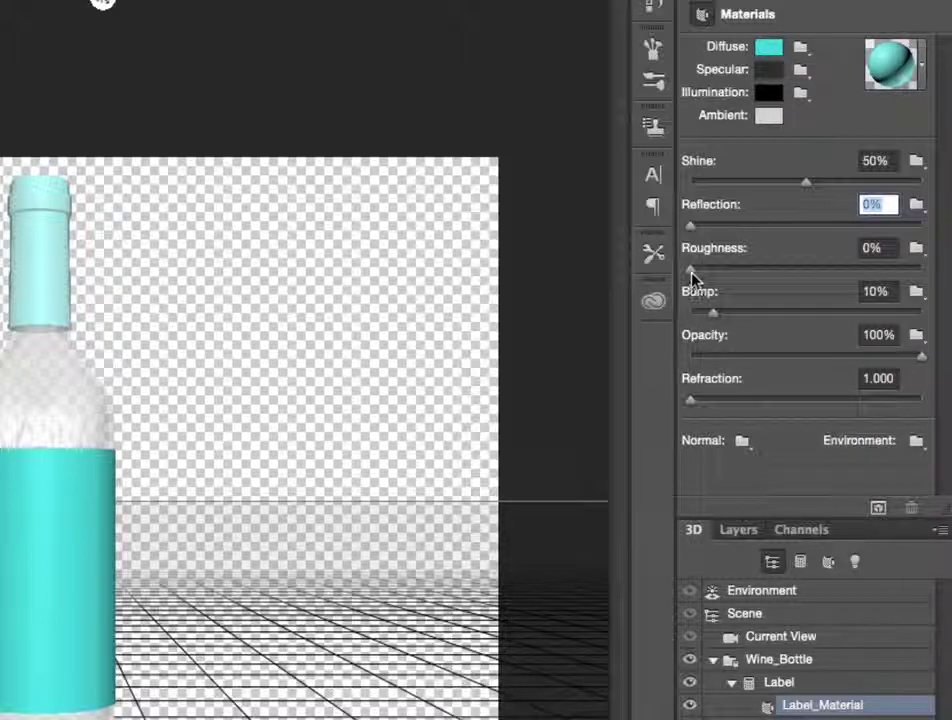
{"action": "key", "text": "Tab"}
{"action": "mouse_move", "coordinate": [691, 270]}
{"action": "left_mouse_down"}
{"action": "mouse_move", "coordinate": [767, 277]}
{"action": "mouse_move", "coordinate": [700, 273]}
{"action": "left_mouse_up"}
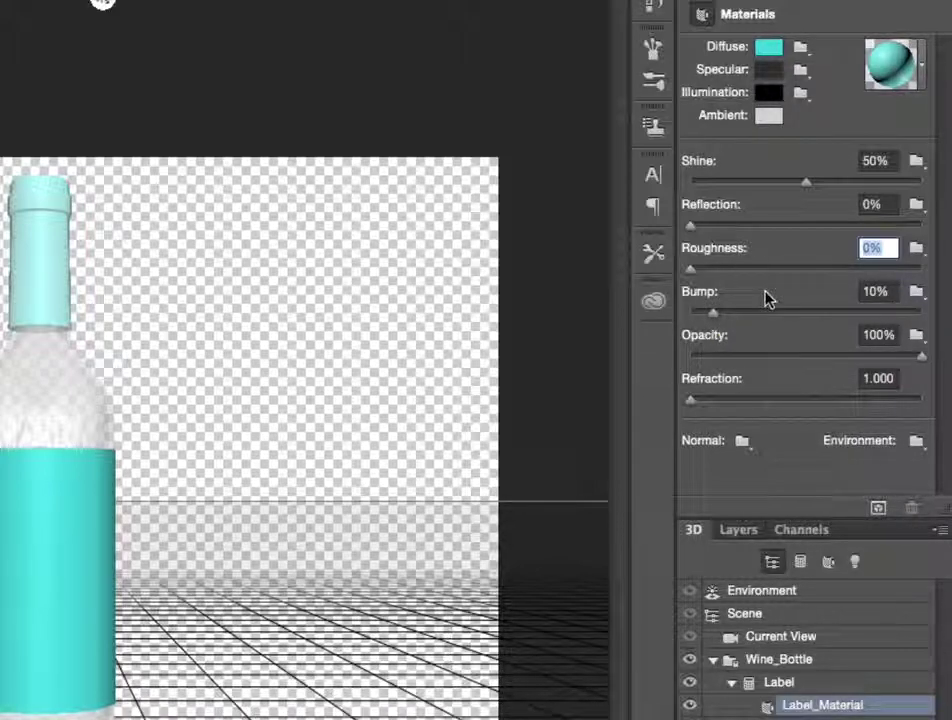
- Try the Fabric Leather (Brown) material preset on the label with 25% roughness and 6% bump
{"action": "left_click", "coordinate": [920, 62]}
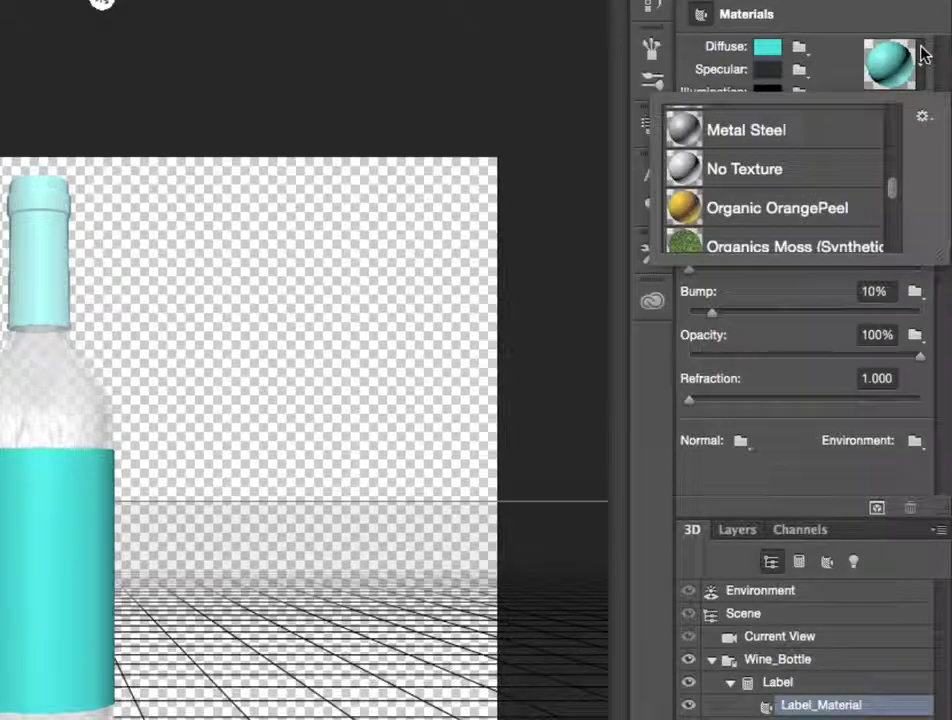
{"action": "left_click_drag", "start_coordinate": [893, 203], "coordinate": [893, 125]}
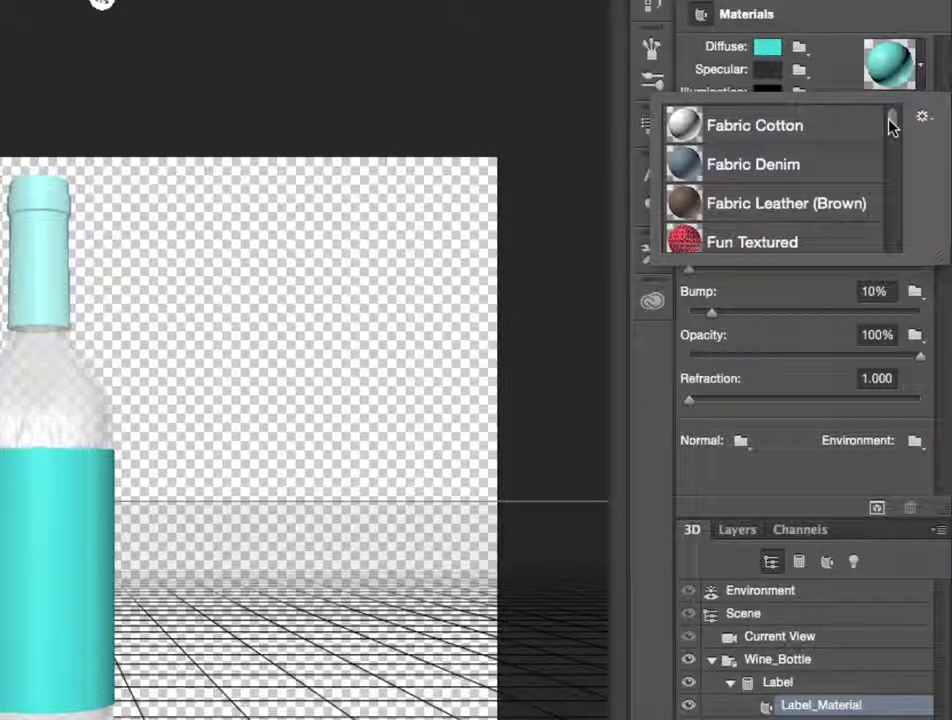
{"action": "left_click", "coordinate": [846, 205]}
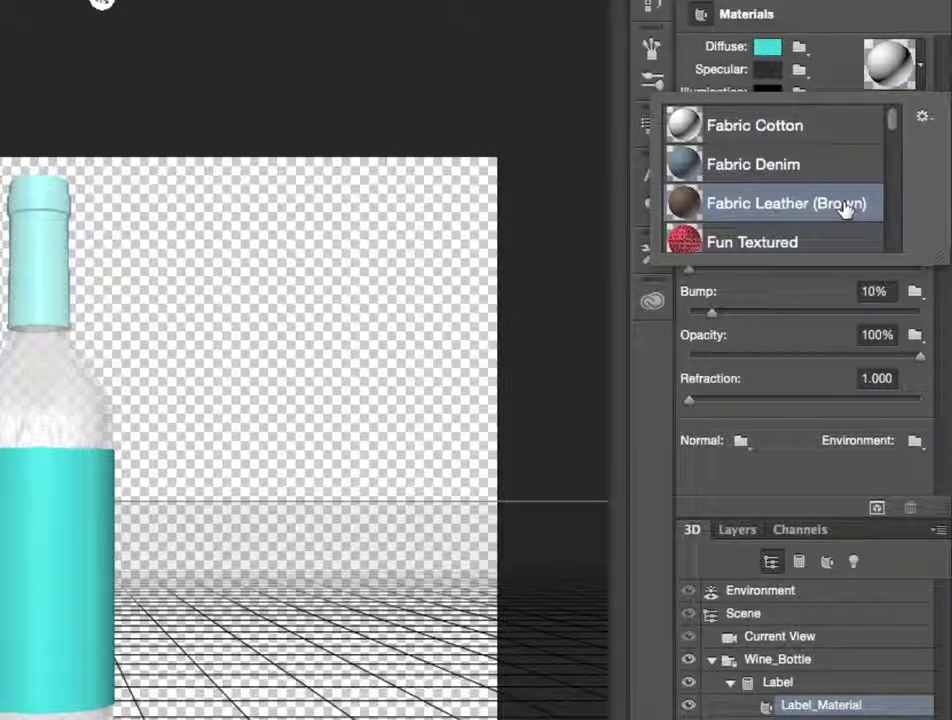
{"action": "left_click", "coordinate": [920, 75]}
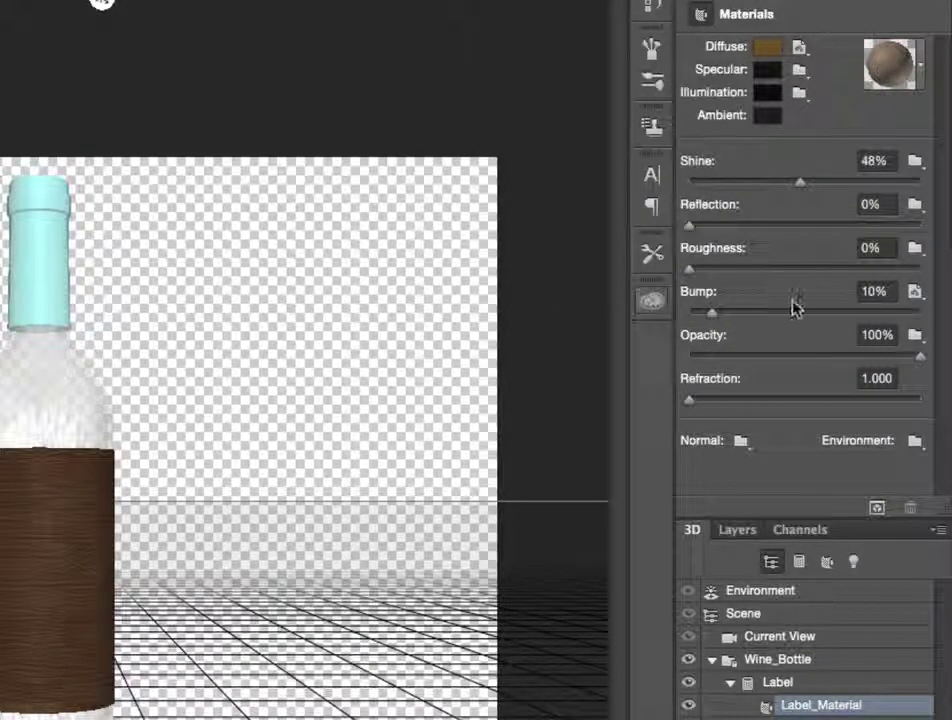
{"action": "left_click_drag", "start_coordinate": [691, 270], "coordinate": [789, 273]}
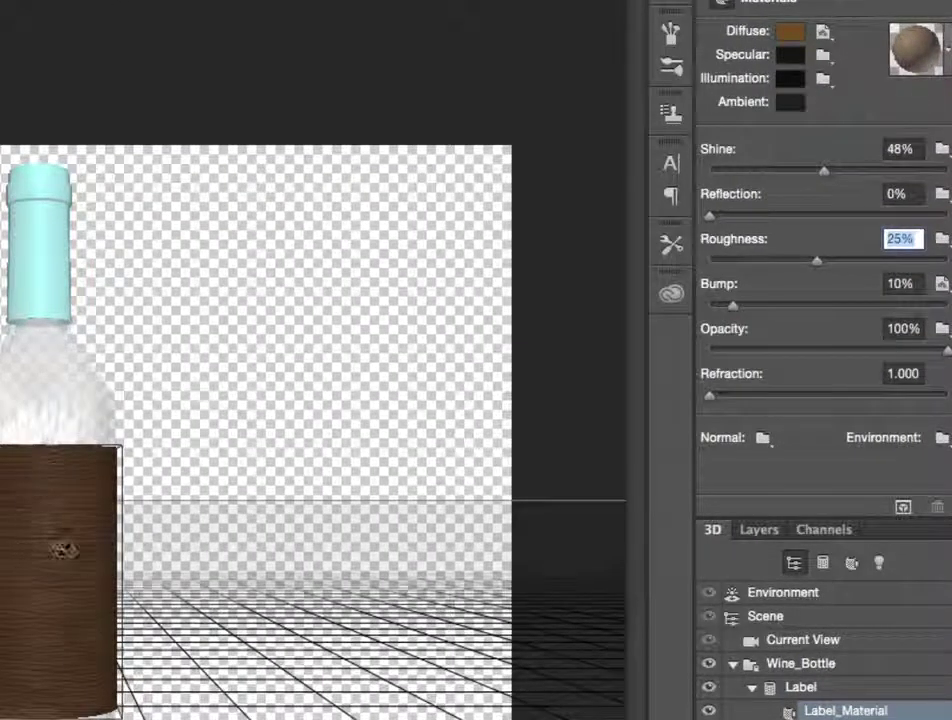
{"action": "mouse_move", "coordinate": [733, 305]}
{"action": "left_mouse_down"}
{"action": "mouse_move", "coordinate": [895, 312]}
{"action": "mouse_move", "coordinate": [727, 308]}
{"action": "left_mouse_up"}
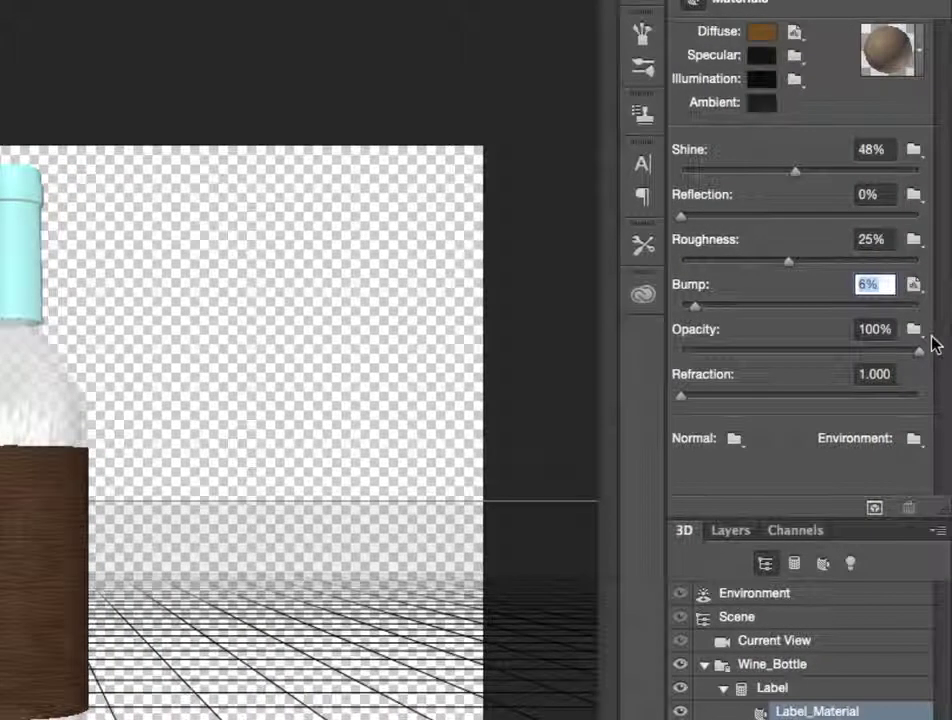
- Replace the label's leather material with the No Texture preset
{"action": "left_click", "coordinate": [920, 48]}
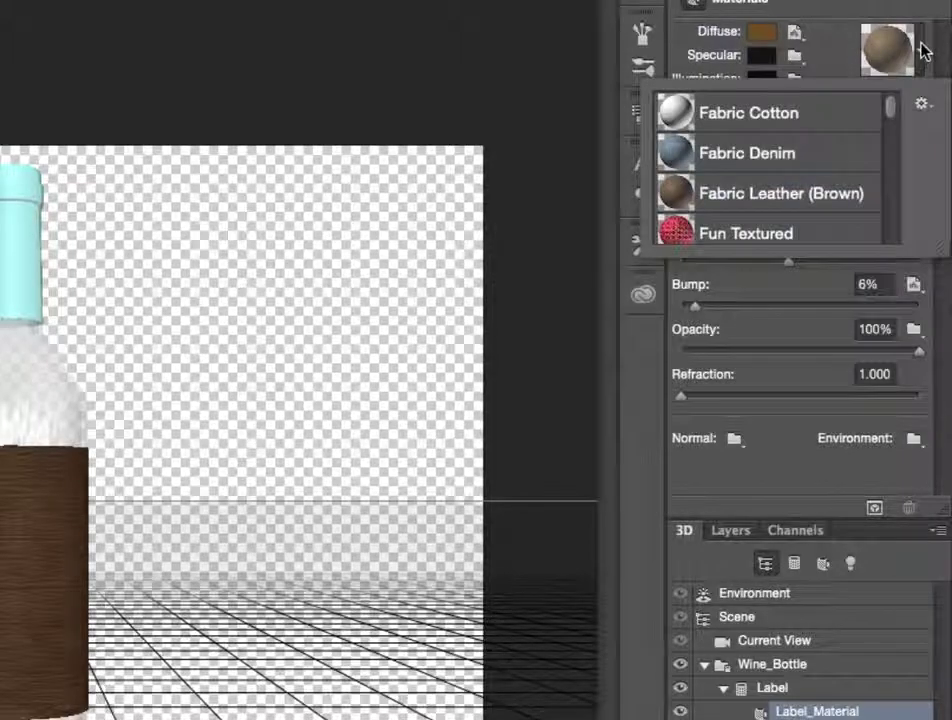
{"action": "left_click_drag", "start_coordinate": [892, 108], "coordinate": [890, 172]}
{"action": "left_click", "coordinate": [820, 157]}
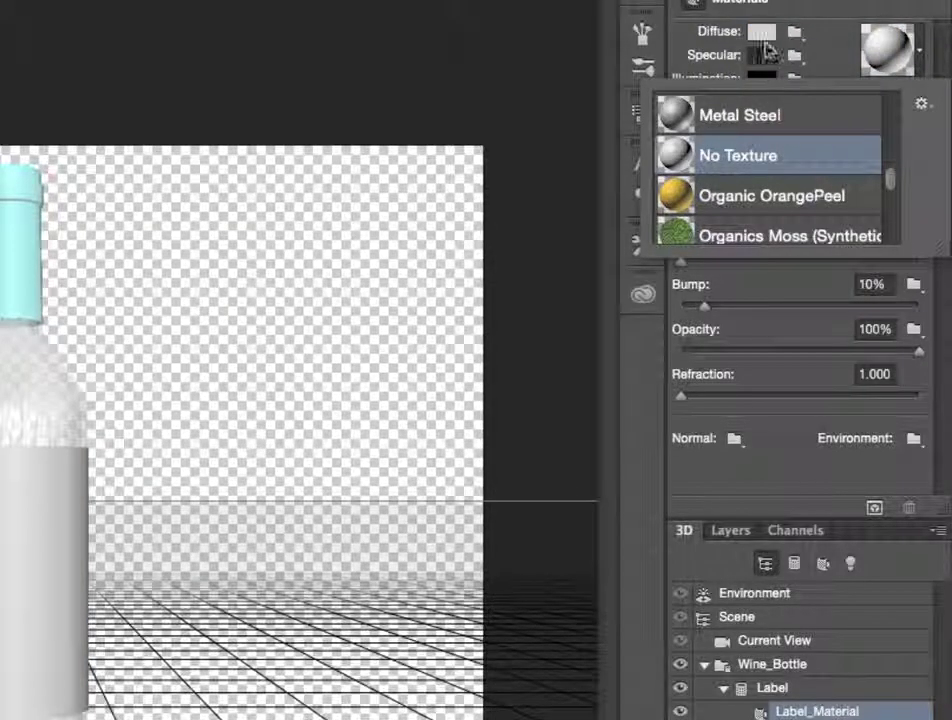
{"action": "left_click", "coordinate": [914, 64]}
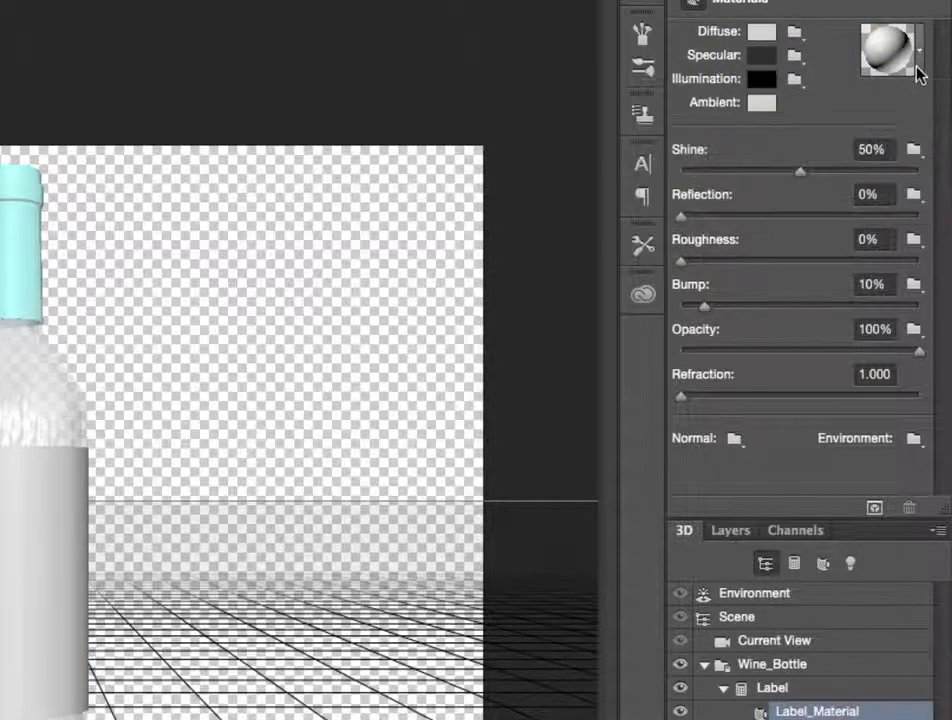
- Set the label material's diffuse colour to the light turquoise sampled from the cap, RGB 91, 241, 250
{"action": "left_click", "coordinate": [761, 36]}
{"action": "left_click", "coordinate": [17, 248]}
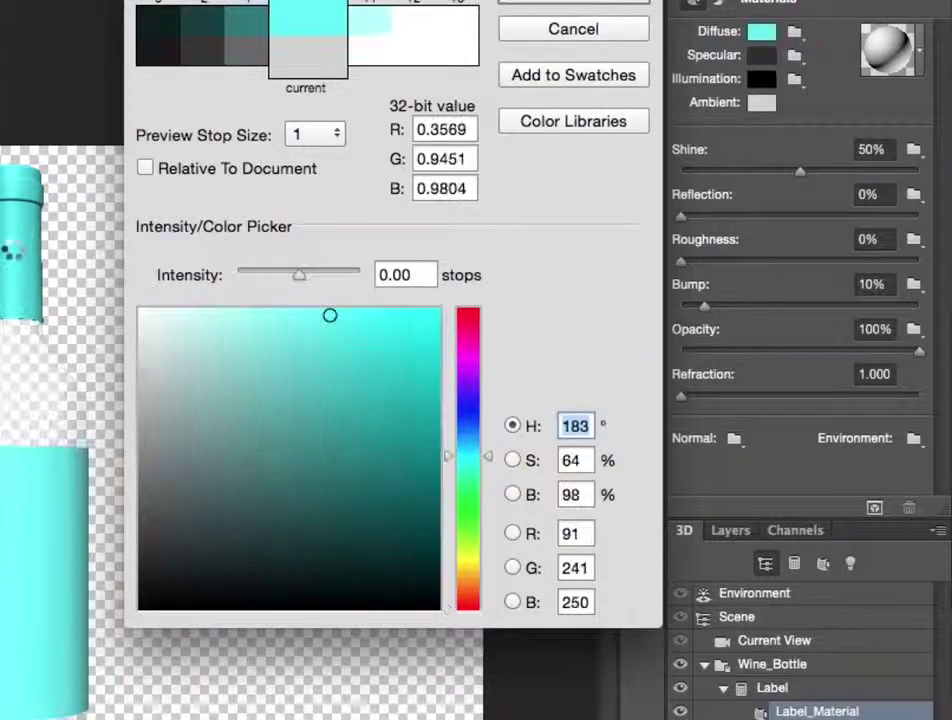
{"action": "left_click", "coordinate": [556, 4]}
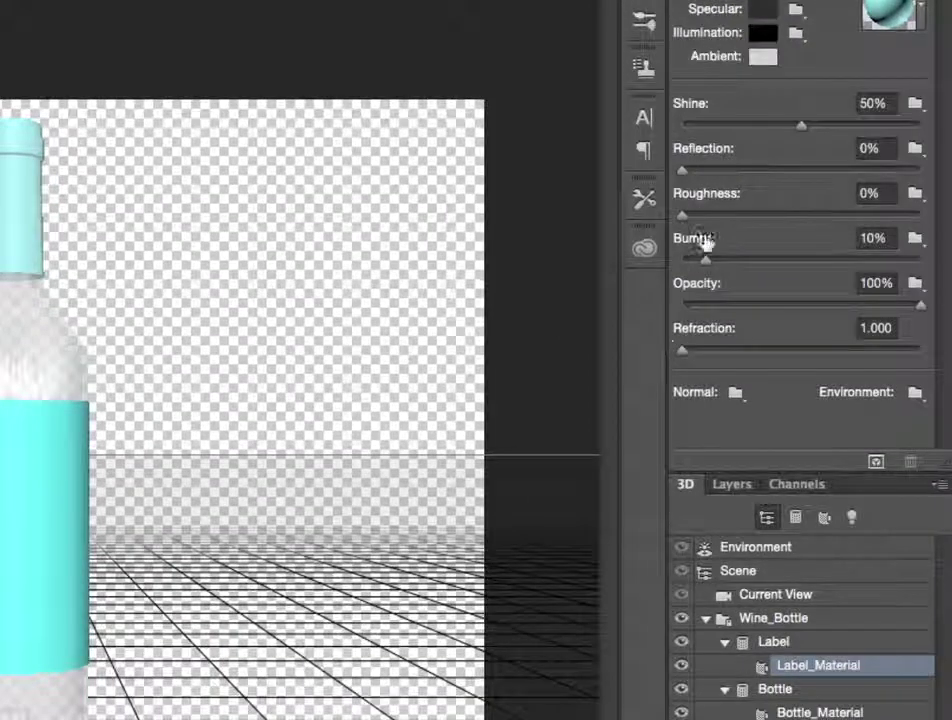
{"action": "mouse_move", "coordinate": [922, 305]}
{"action": "left_mouse_down"}
{"action": "mouse_move", "coordinate": [811, 307]}
{"action": "mouse_move", "coordinate": [922, 312]}
{"action": "left_mouse_up"}
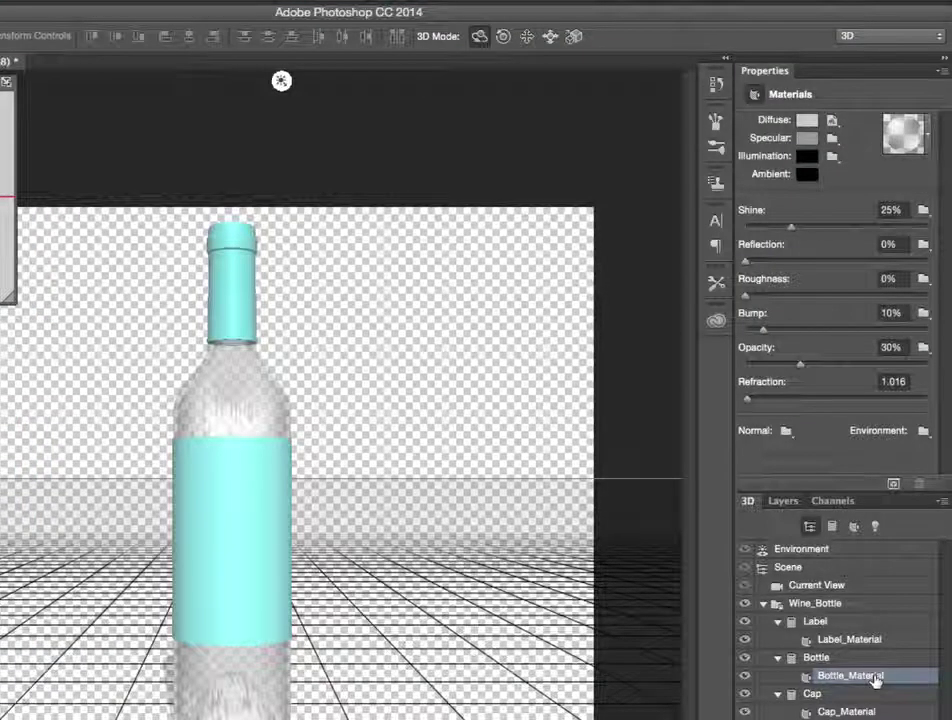
- Apply the Glass (Frosted) material preset to the bottle's material
{"action": "left_click", "coordinate": [919, 140]}
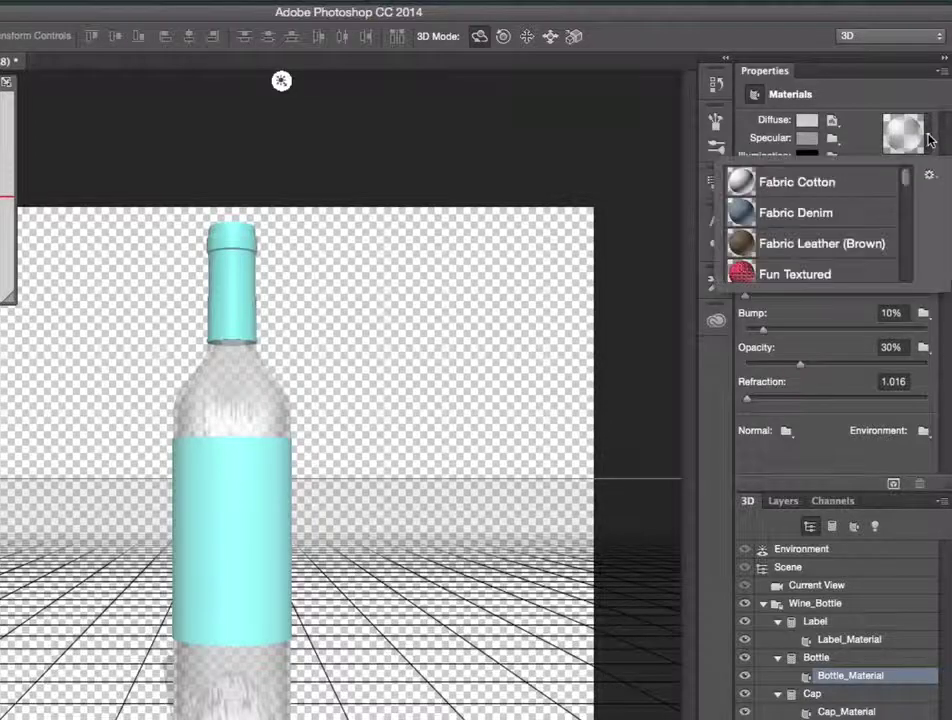
{"action": "left_click_drag", "start_coordinate": [905, 178], "coordinate": [905, 208]}
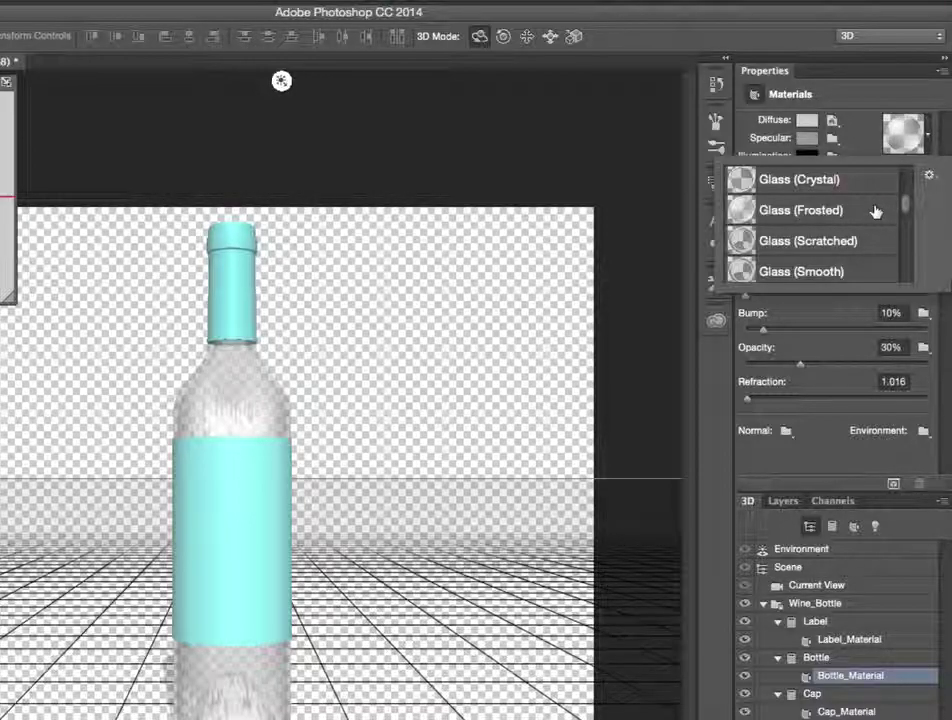
{"action": "left_click", "coordinate": [875, 212]}
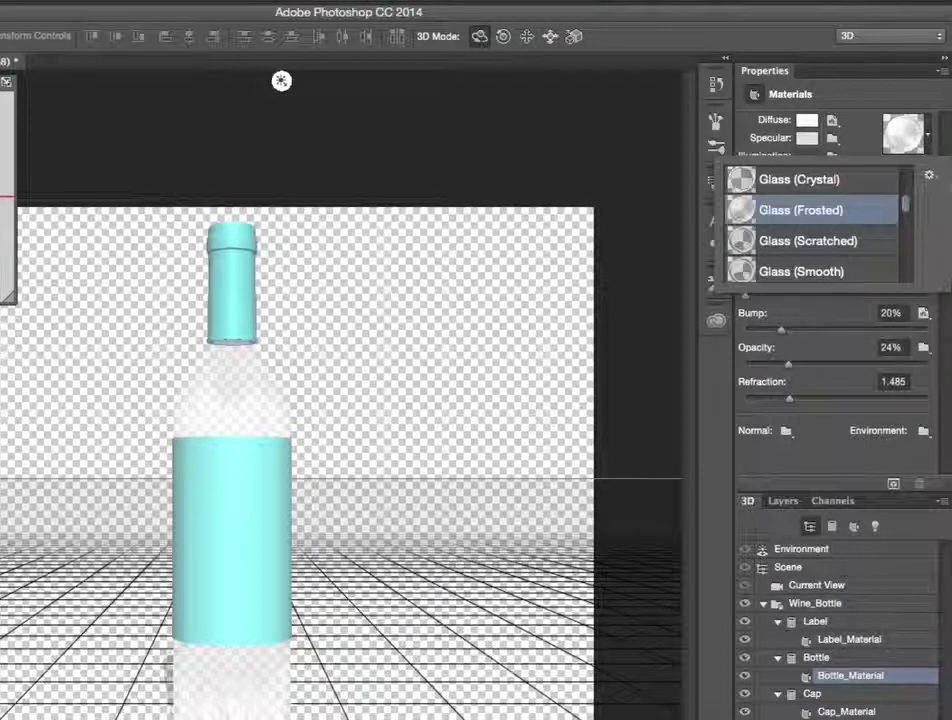
{"action": "left_click", "coordinate": [929, 145]}
- Set the bottle material's diffuse colour to dark blue, RGB 16, 2, 104
{"action": "left_click", "coordinate": [810, 123]}
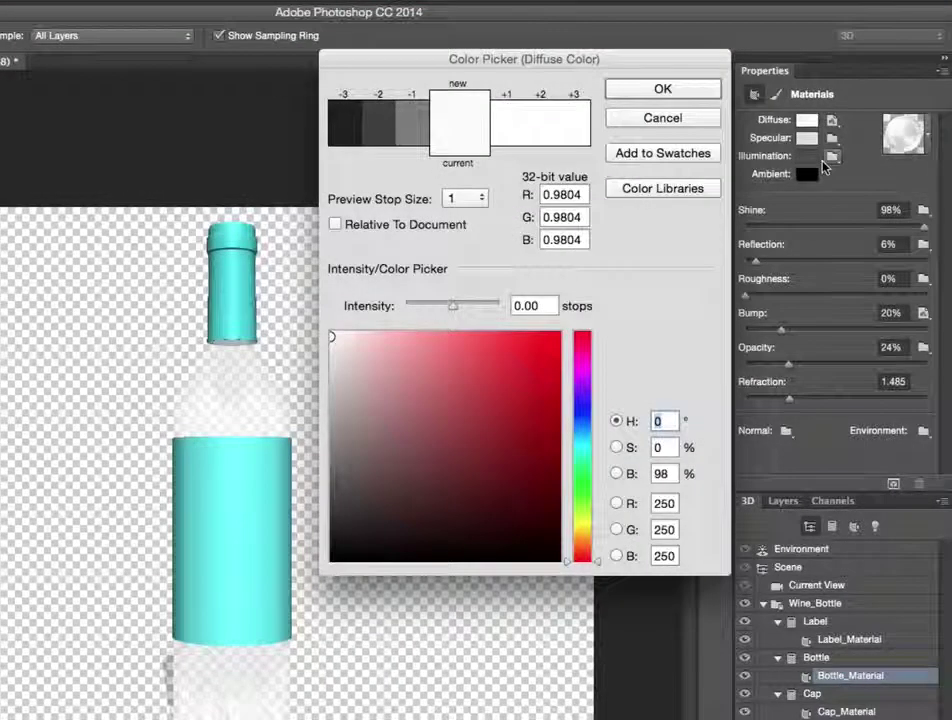
{"action": "left_click", "coordinate": [580, 403]}
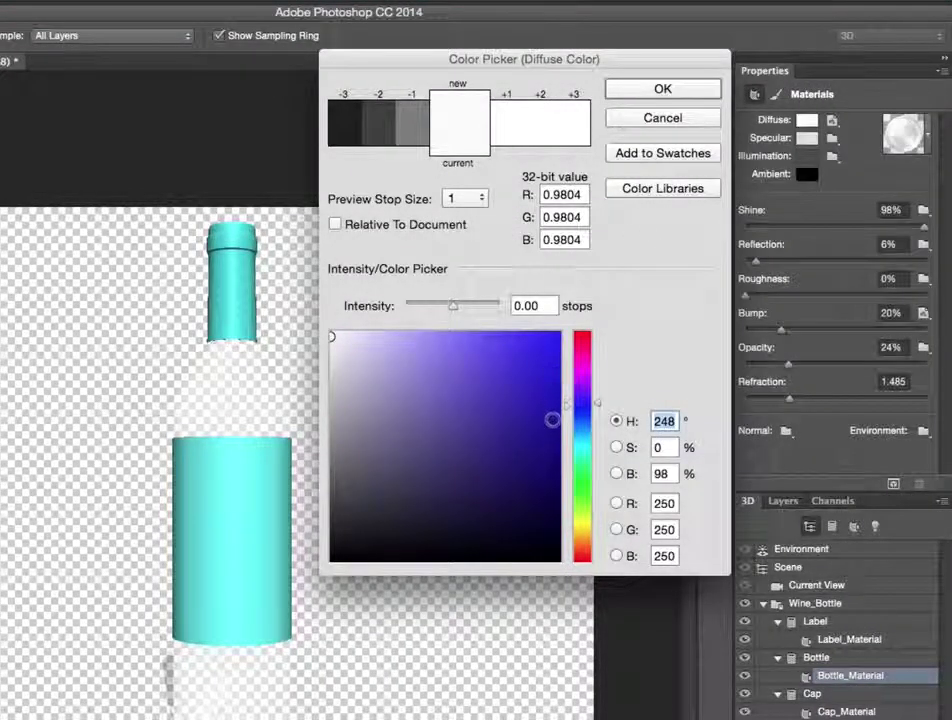
{"action": "left_click", "coordinate": [556, 467]}
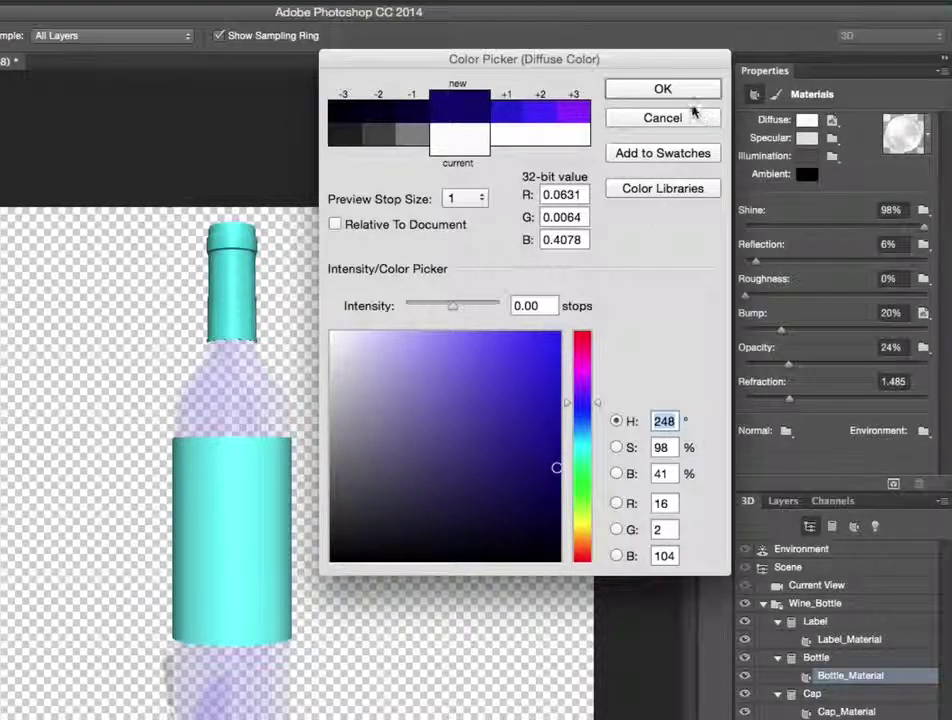
{"action": "left_click", "coordinate": [663, 90]}
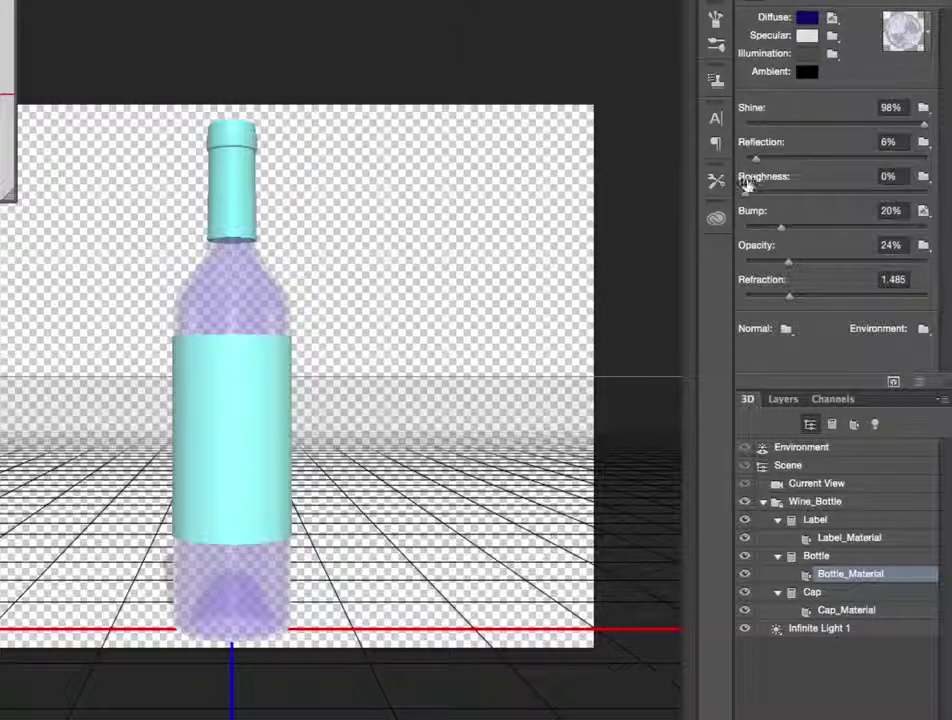
- Set the bottle material's roughness to 3% and opacity to 38%, and select the cap's material
{"action": "left_click_drag", "start_coordinate": [747, 191], "coordinate": [757, 193]}
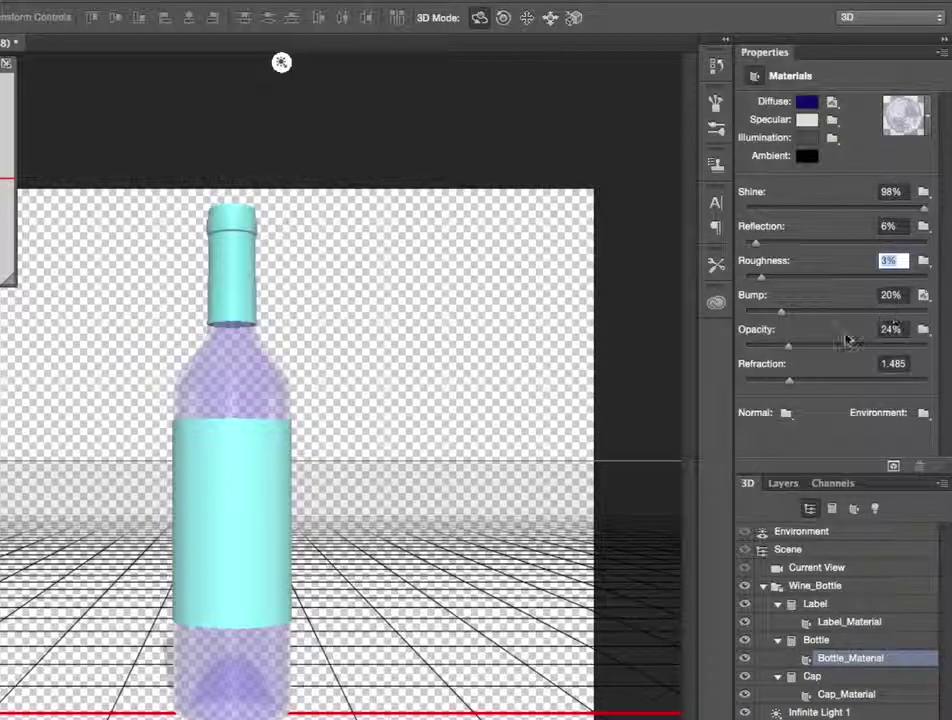
{"action": "left_click_drag", "start_coordinate": [789, 347], "coordinate": [815, 352]}
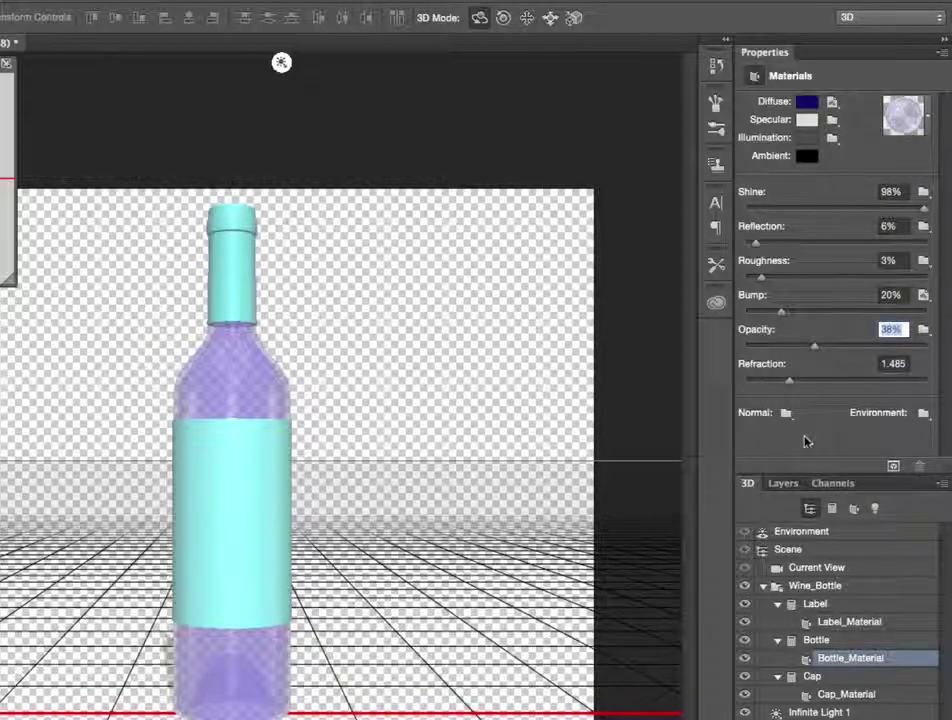
{"action": "left_click", "coordinate": [808, 695]}
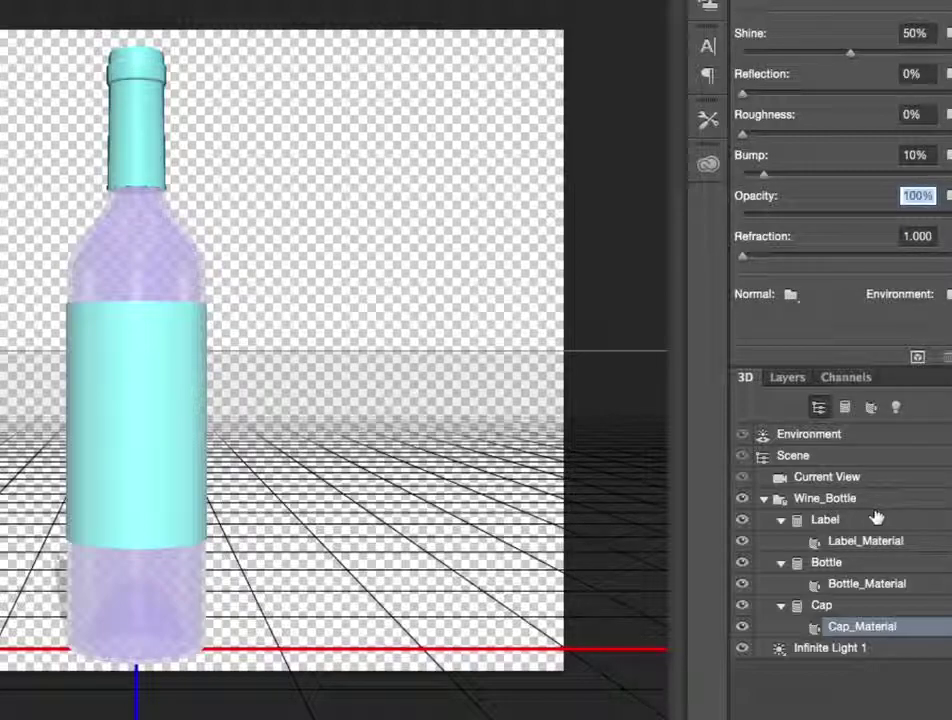
- Select the Cap mesh inside Wine_Bottle and scale it down vertically so it covers less of the bottle's neck
{"action": "left_click", "coordinate": [847, 408]}
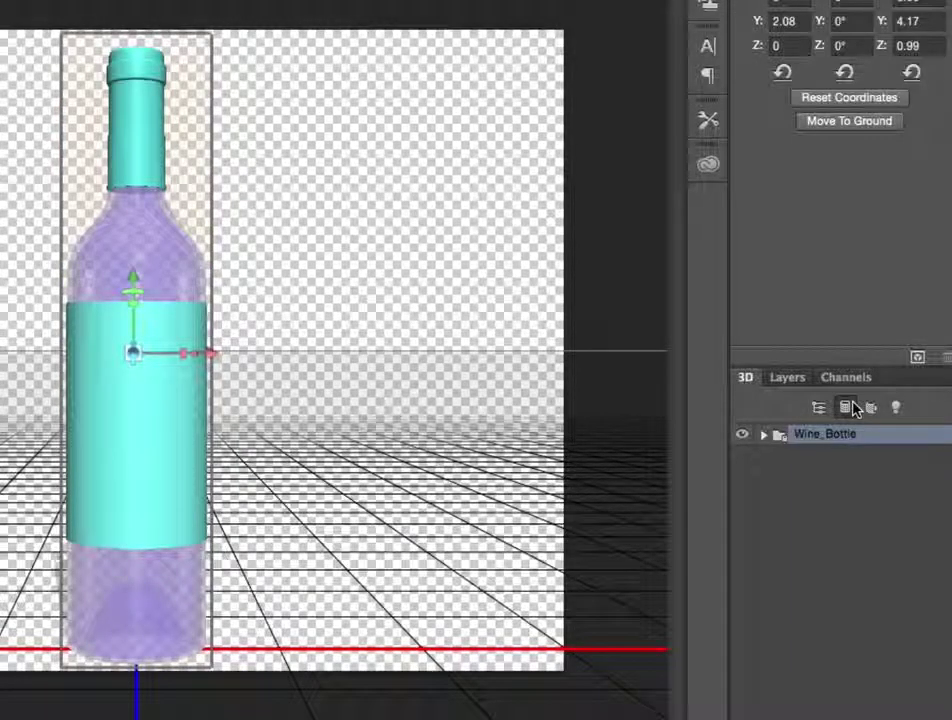
{"action": "left_click", "coordinate": [764, 437]}
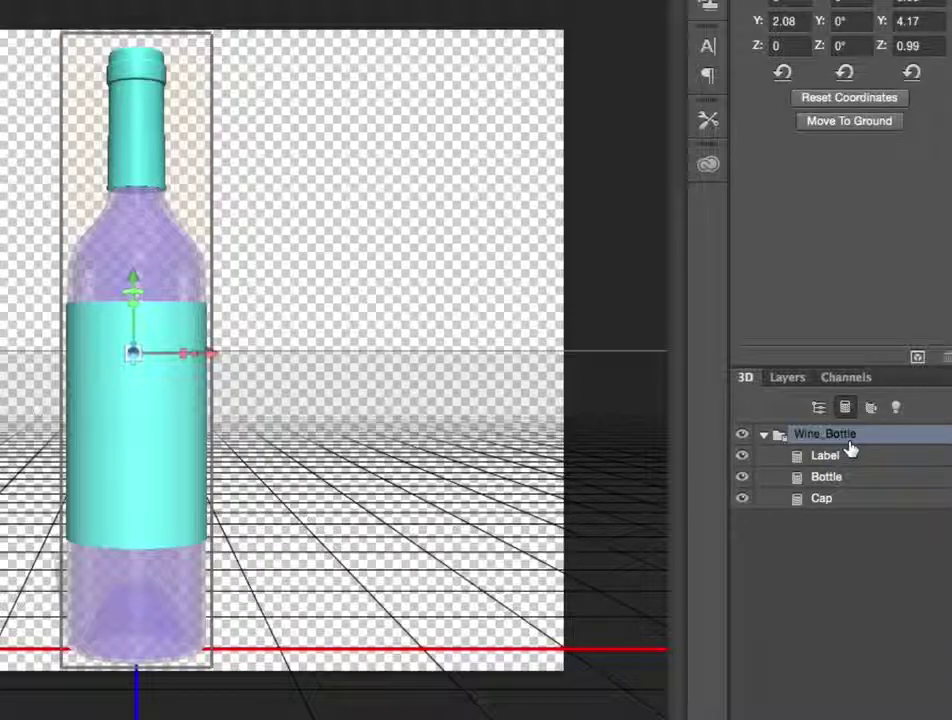
{"action": "left_click", "coordinate": [846, 457]}
{"action": "left_click", "coordinate": [848, 479]}
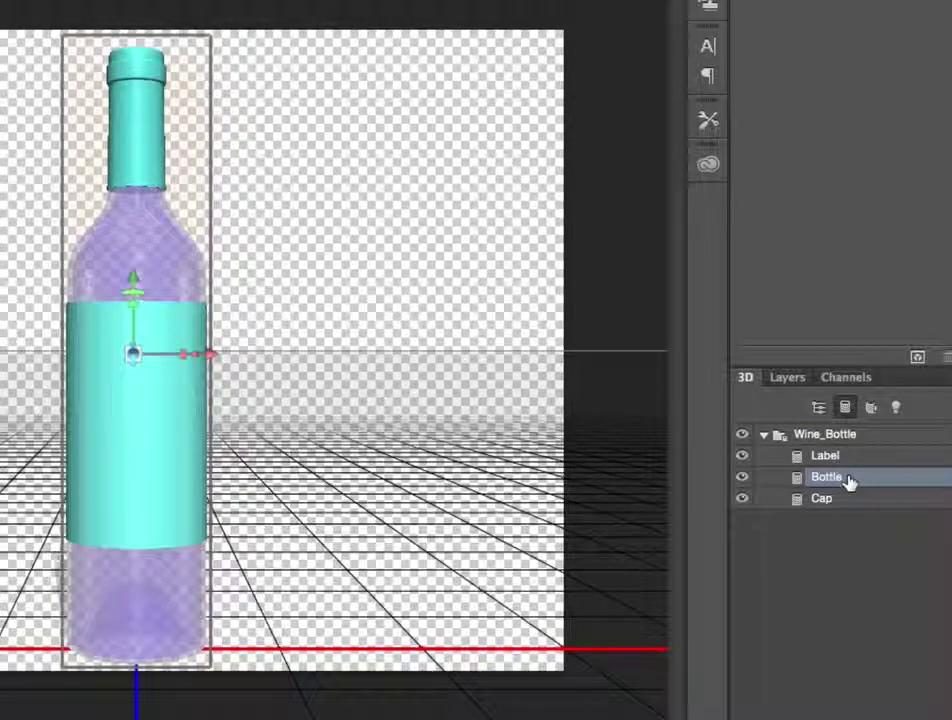
{"action": "left_click", "coordinate": [848, 500]}
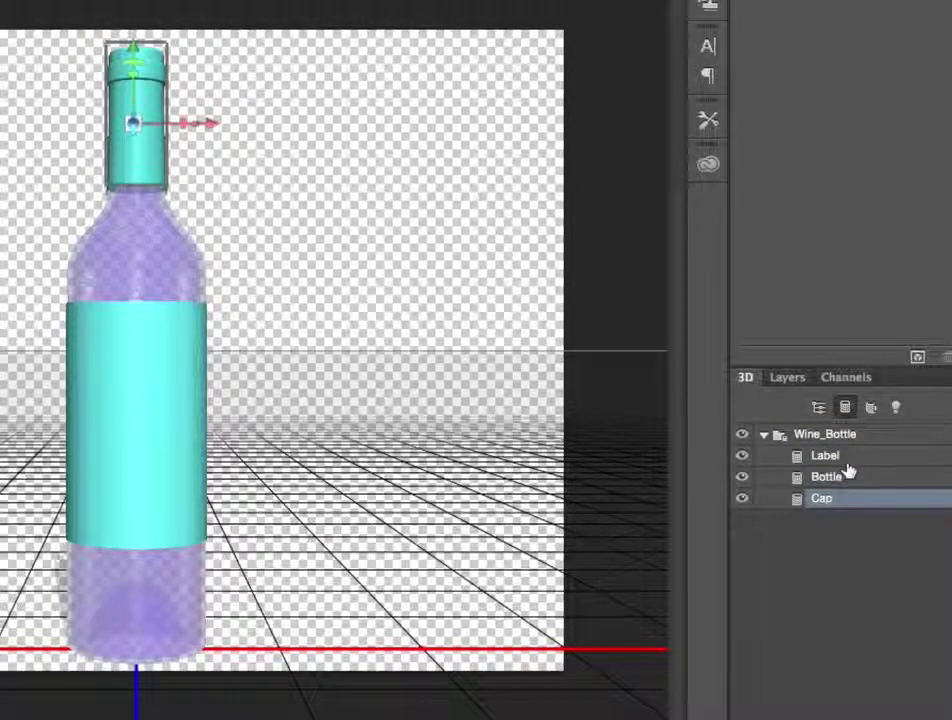
{"action": "left_click", "coordinate": [845, 458]}
{"action": "left_click", "coordinate": [847, 499]}
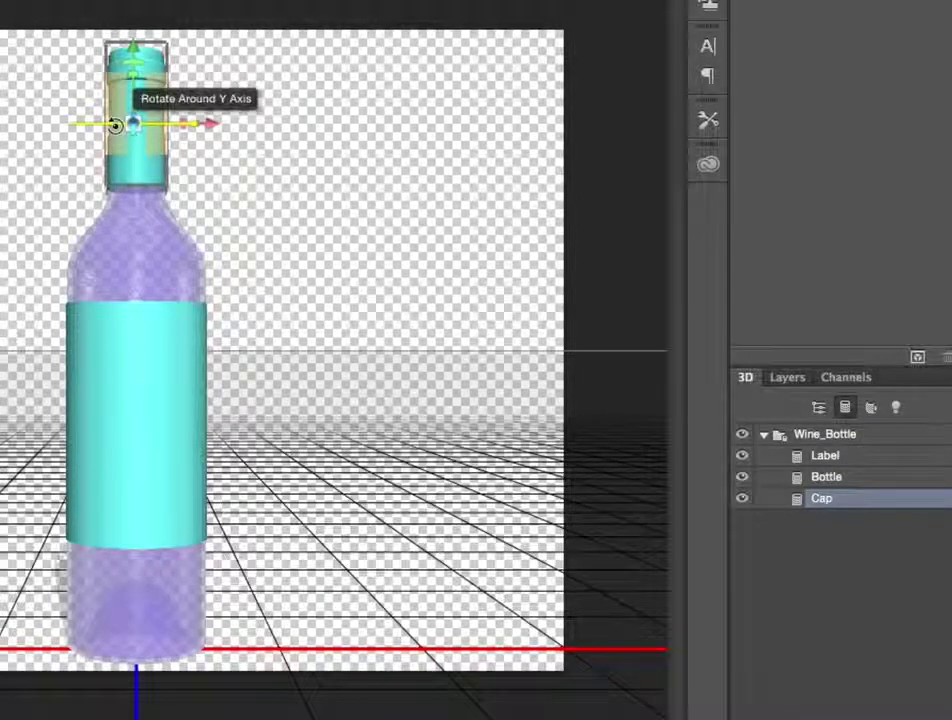
{"action": "left_click_drag", "start_coordinate": [135, 75], "coordinate": [135, 34]}
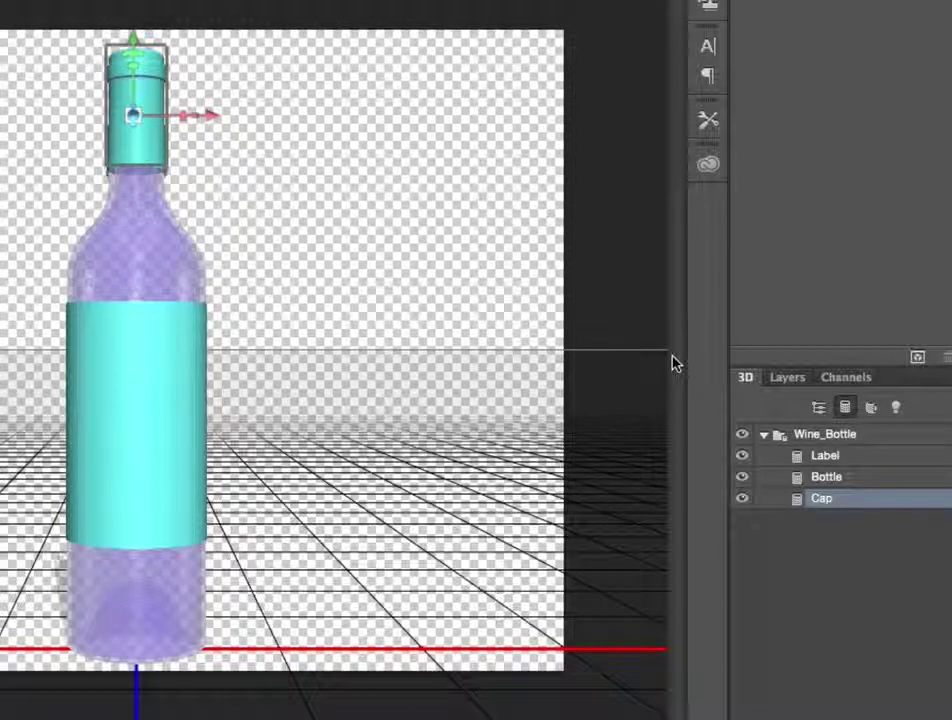
- Redirect Infinite Light 1 to shine from the bottle's upper left, casting the shadow back to the right
{"action": "left_click", "coordinate": [869, 412]}
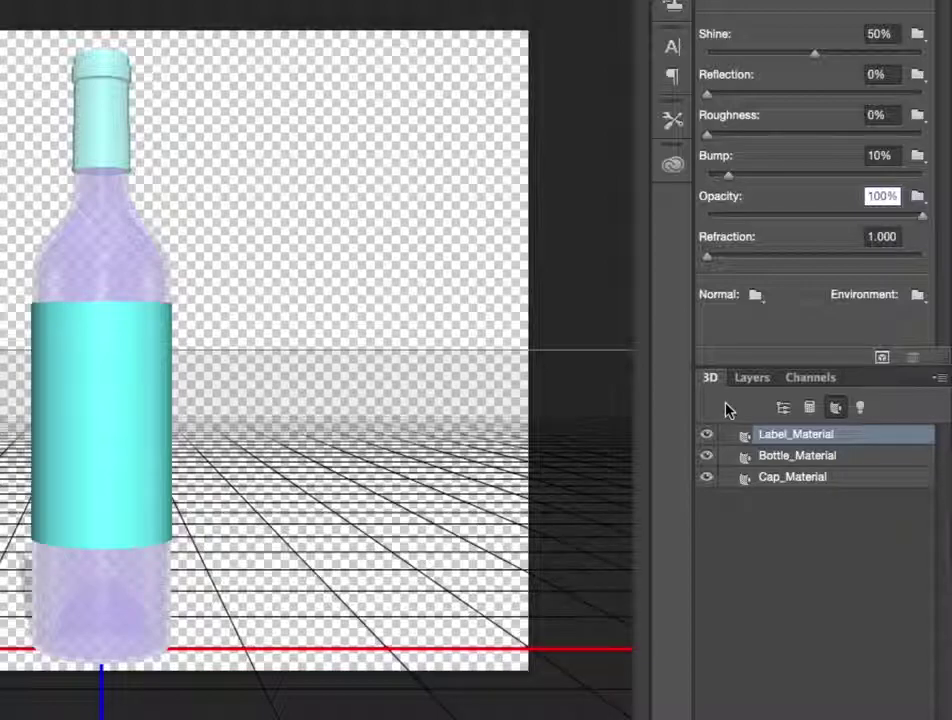
{"action": "left_click", "coordinate": [859, 407]}
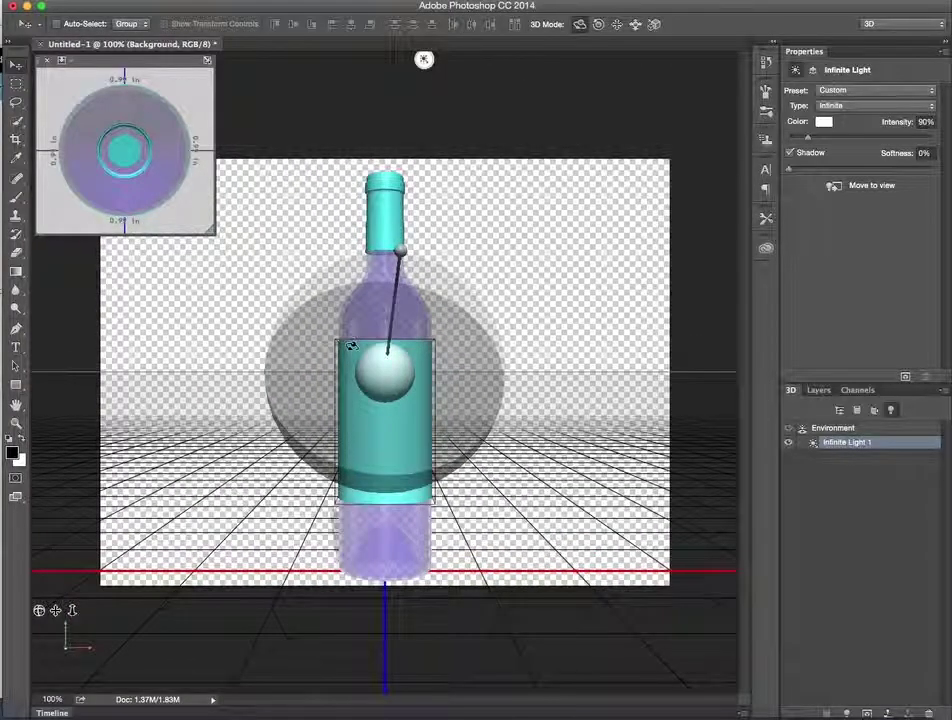
{"action": "mouse_move", "coordinate": [403, 257]}
{"action": "left_mouse_down"}
{"action": "mouse_move", "coordinate": [470, 287]}
{"action": "mouse_move", "coordinate": [510, 270]}
{"action": "mouse_move", "coordinate": [516, 249]}
{"action": "mouse_move", "coordinate": [467, 332]}
{"action": "mouse_move", "coordinate": [310, 325]}
{"action": "mouse_move", "coordinate": [283, 295]}
{"action": "mouse_move", "coordinate": [323, 272]}
{"action": "mouse_move", "coordinate": [307, 312]}
{"action": "mouse_move", "coordinate": [390, 354]}
{"action": "mouse_move", "coordinate": [301, 313]}
{"action": "left_mouse_up"}
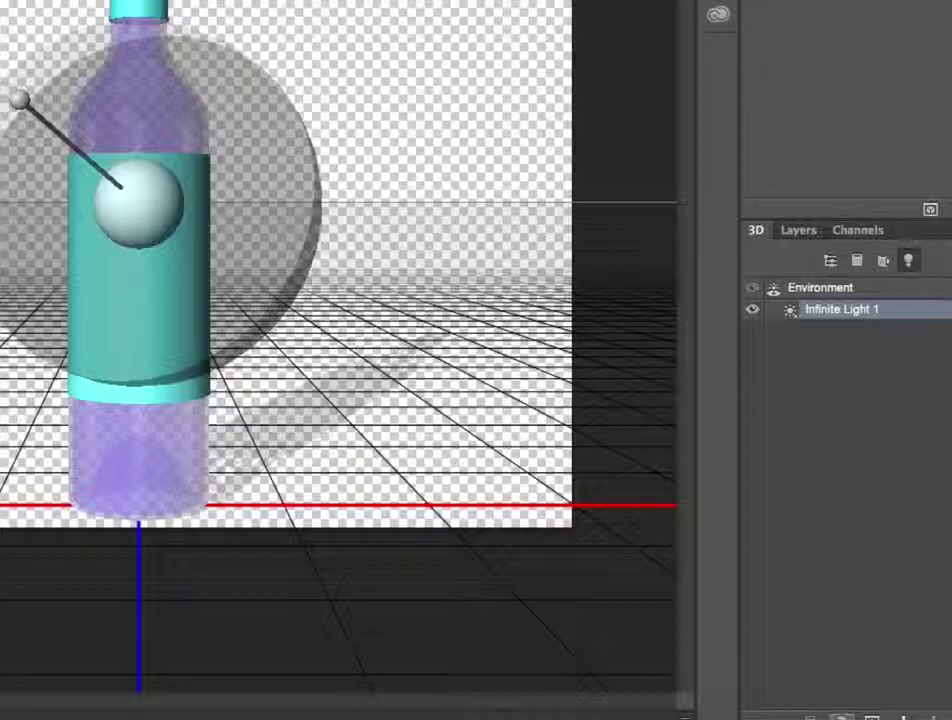
- Try lighting the bottle with a new spot light at different angles, and delete that light
{"action": "left_click", "coordinate": [840, 716]}
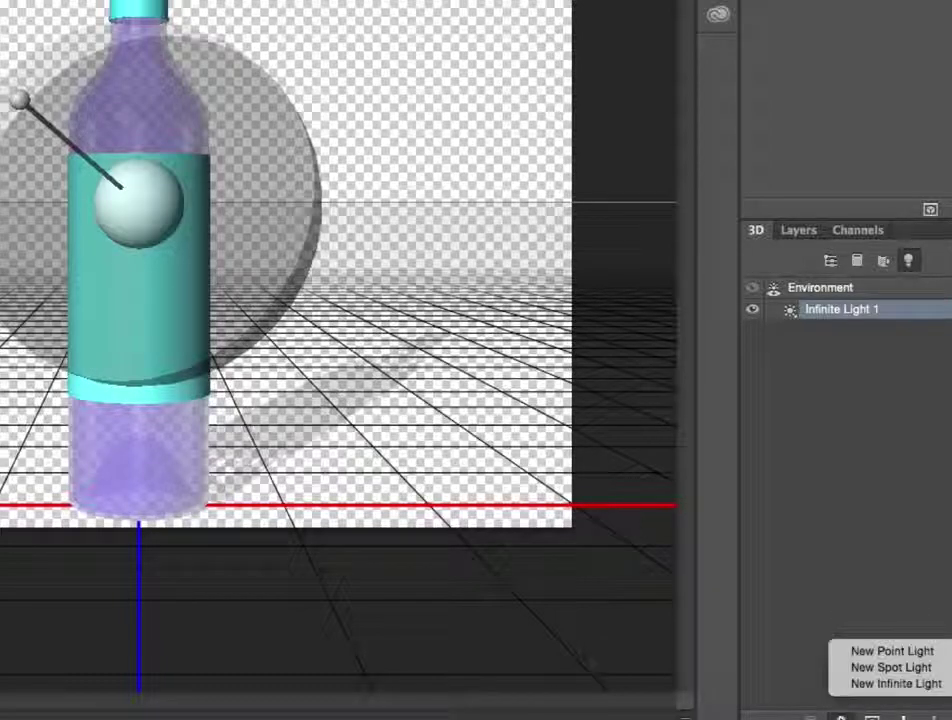
{"action": "left_click", "coordinate": [893, 668]}
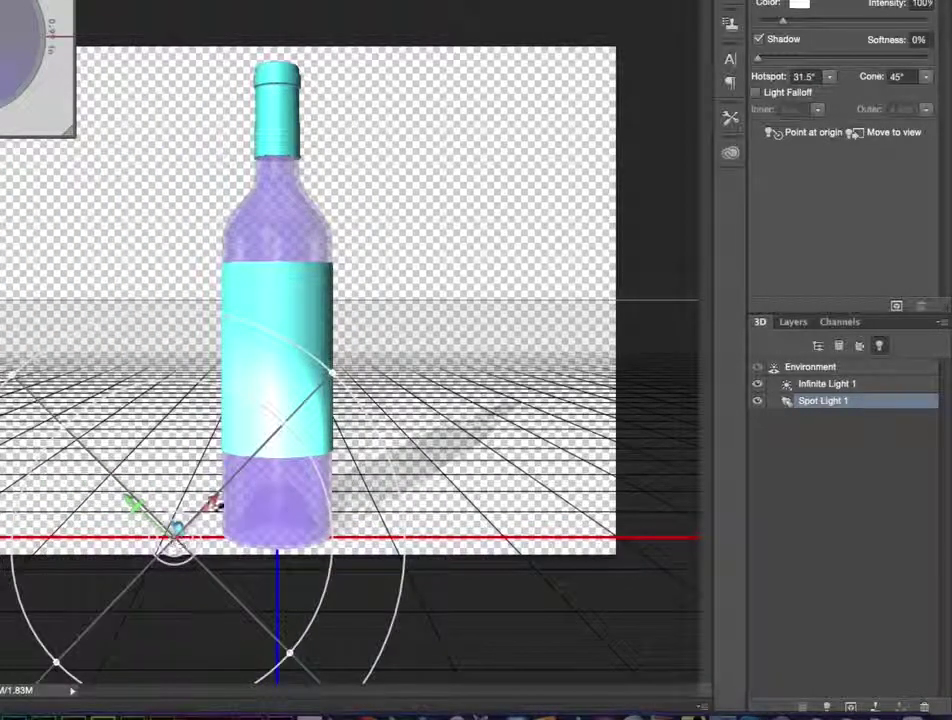
{"action": "left_click_drag", "start_coordinate": [289, 472], "coordinate": [279, 515]}
{"action": "left_click_drag", "start_coordinate": [49, 441], "coordinate": [528, 607]}
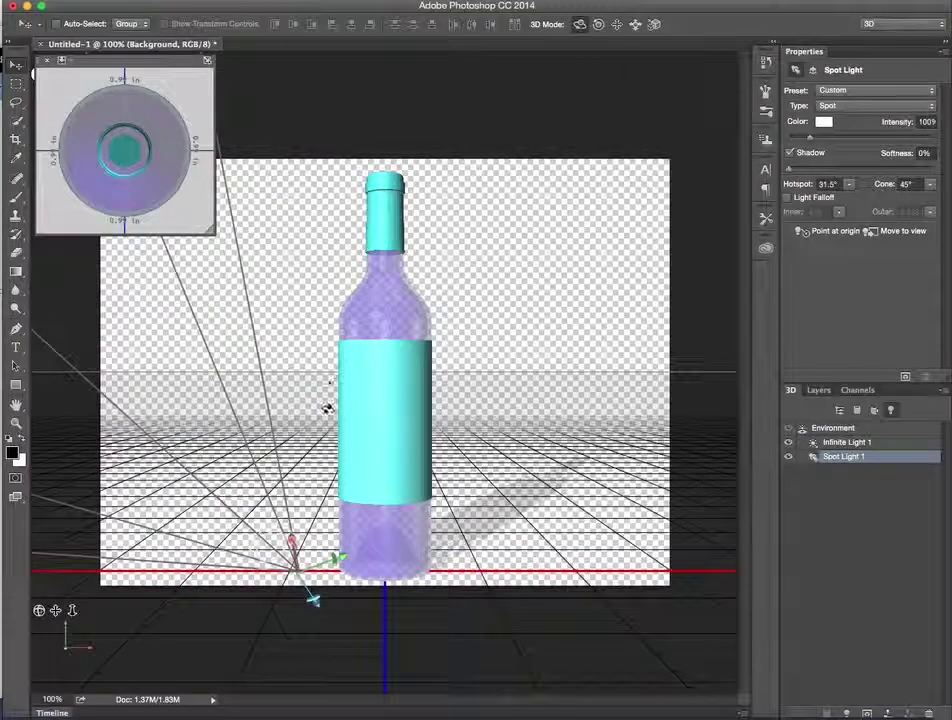
{"action": "right_click", "coordinate": [838, 458]}
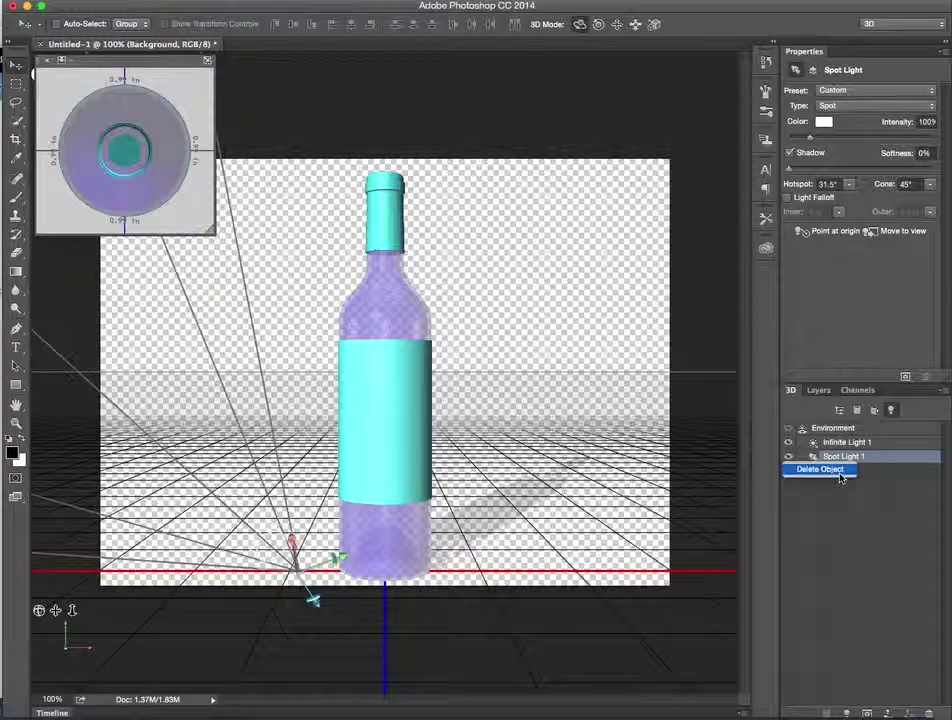
{"action": "left_click", "coordinate": [839, 473]}
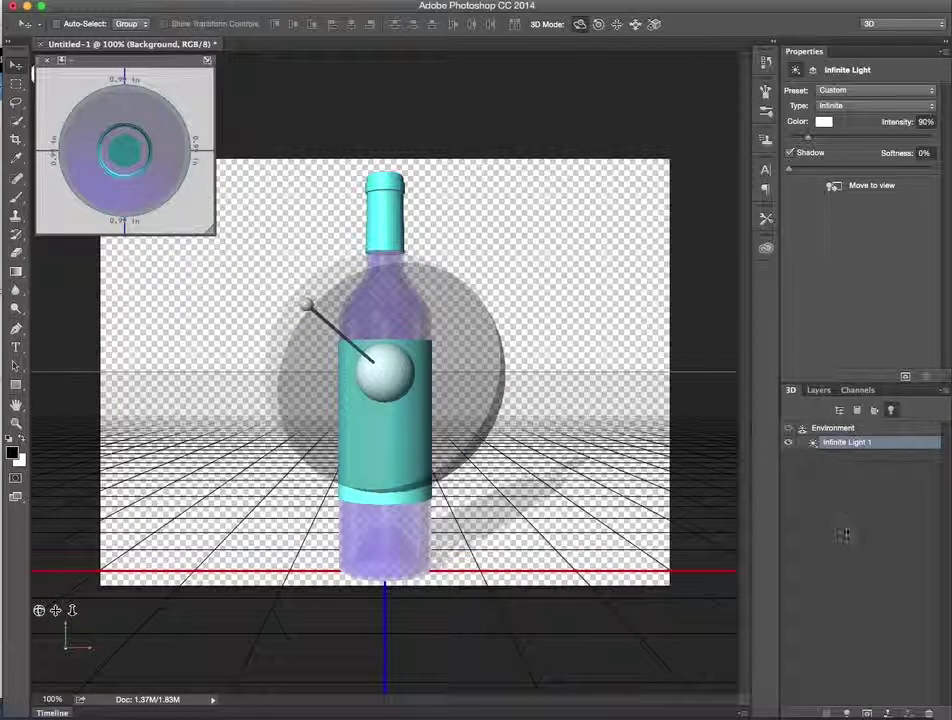
- Add a second infinite light and aim it from the right side of the bottle, slightly above the label's top edge
{"action": "left_click", "coordinate": [846, 712]}
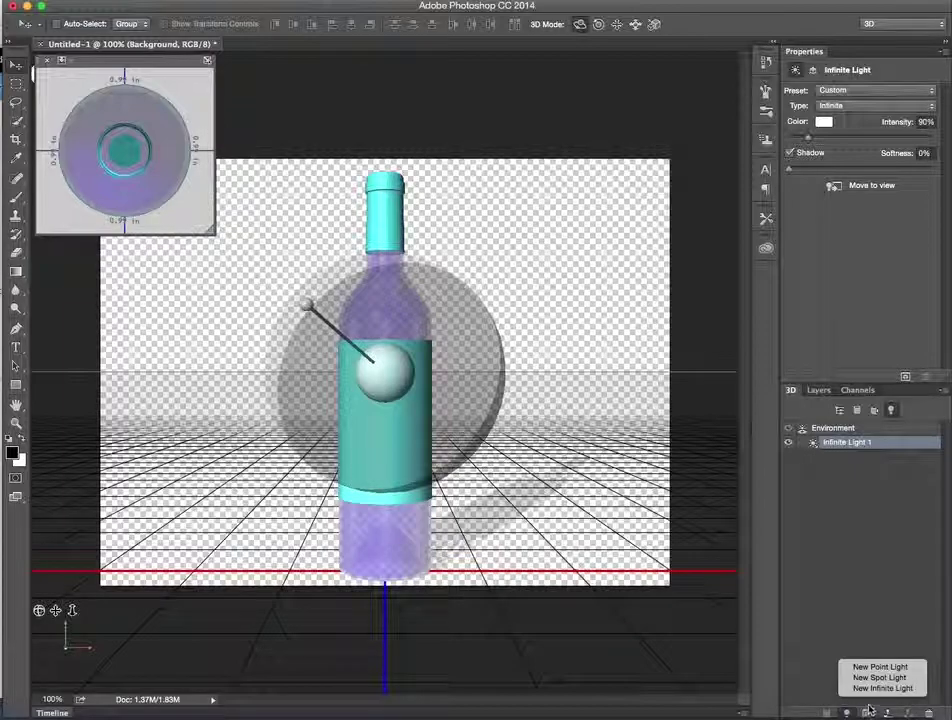
{"action": "left_click", "coordinate": [902, 688]}
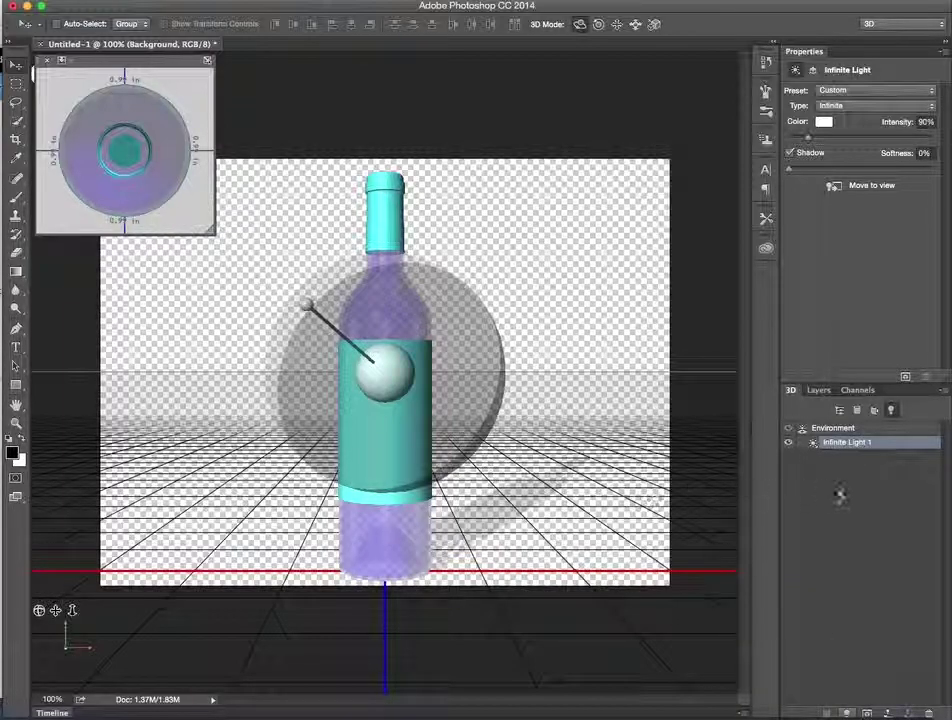
{"action": "left_click_drag", "start_coordinate": [408, 325], "coordinate": [514, 338]}
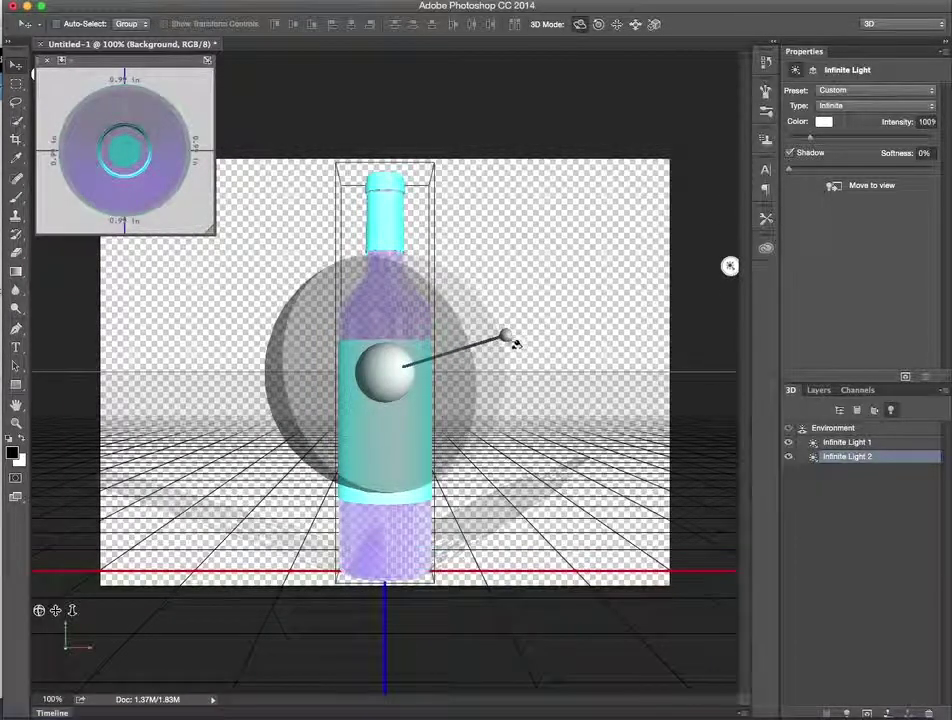
- Fine-tune Infinite Light 1's direction from the bottle's upper left, and show the complete list of scene objects
{"action": "left_click", "coordinate": [833, 428]}
{"action": "left_click", "coordinate": [805, 443]}
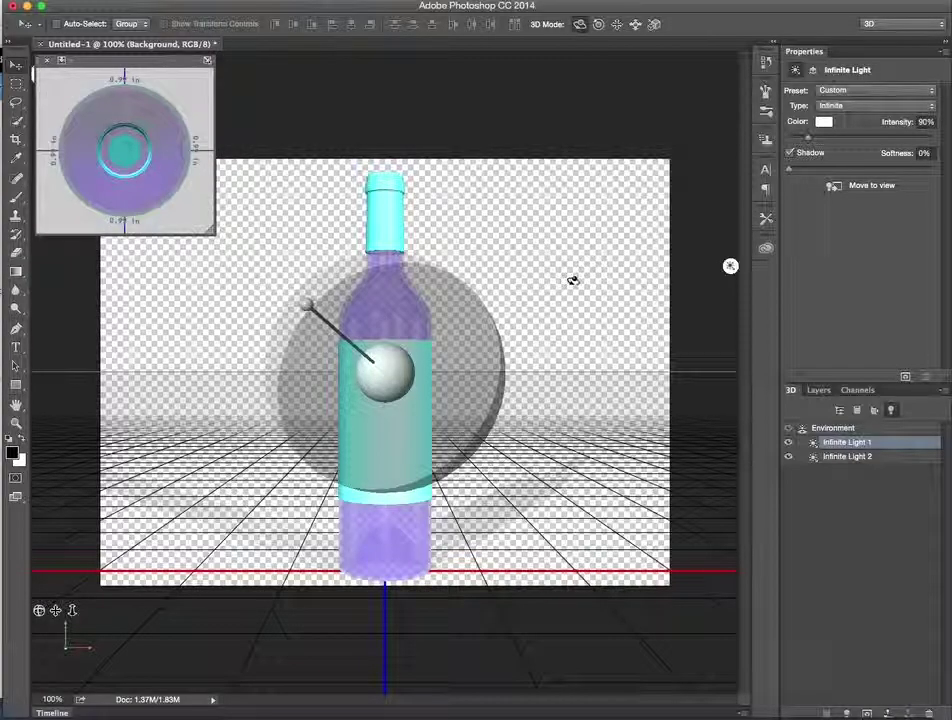
{"action": "mouse_move", "coordinate": [312, 307]}
{"action": "left_mouse_down"}
{"action": "mouse_move", "coordinate": [495, 306]}
{"action": "mouse_move", "coordinate": [535, 289]}
{"action": "mouse_move", "coordinate": [390, 295]}
{"action": "mouse_move", "coordinate": [294, 286]}
{"action": "left_mouse_up"}
{"action": "left_click_drag", "start_coordinate": [293, 287], "coordinate": [300, 312]}
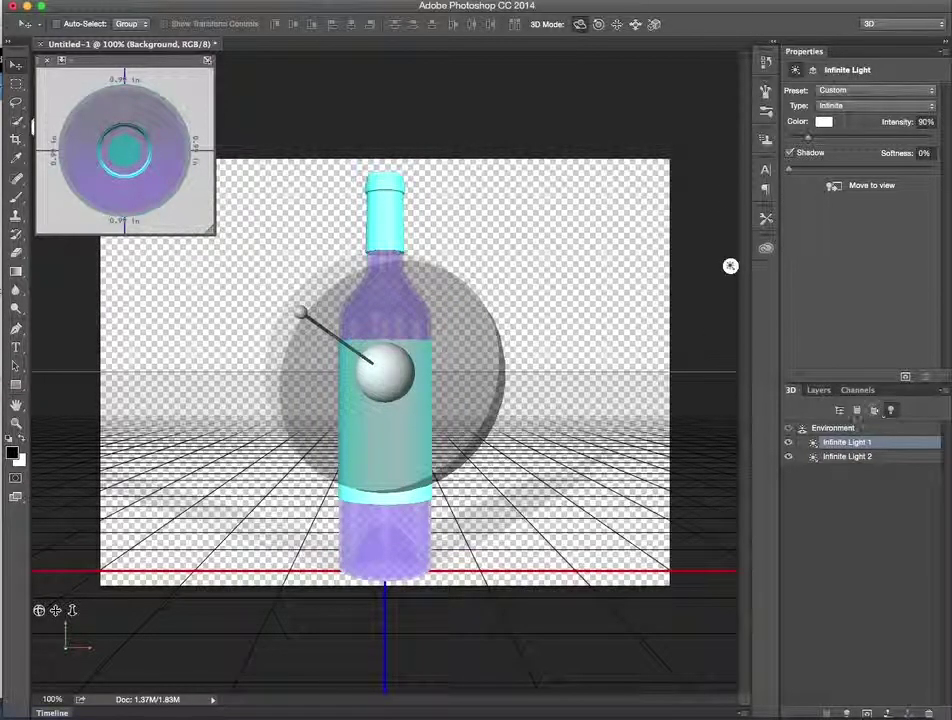
{"action": "left_click", "coordinate": [839, 411]}
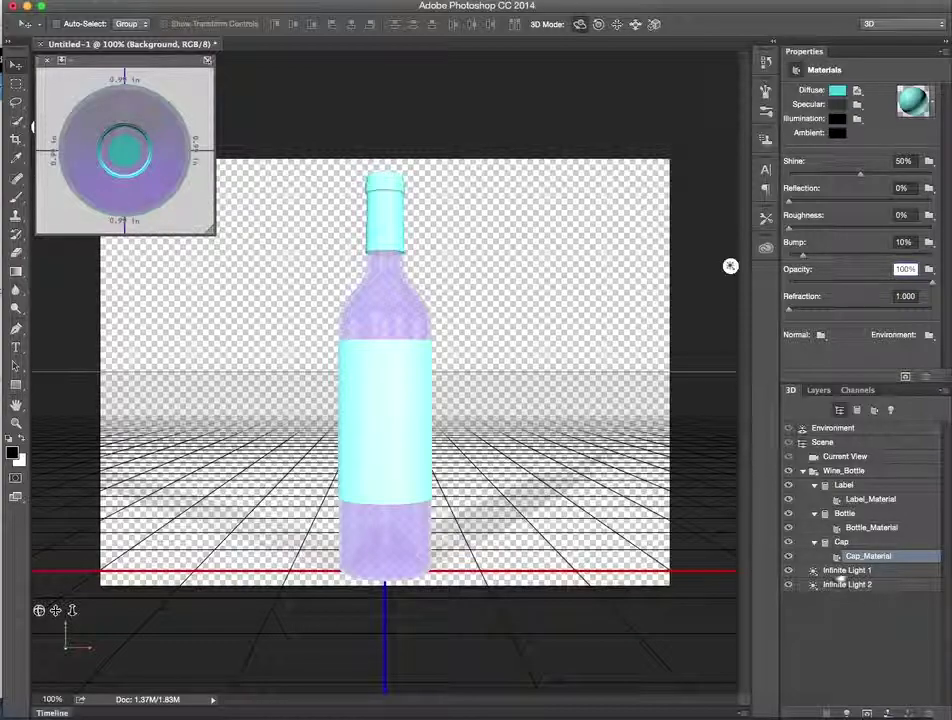